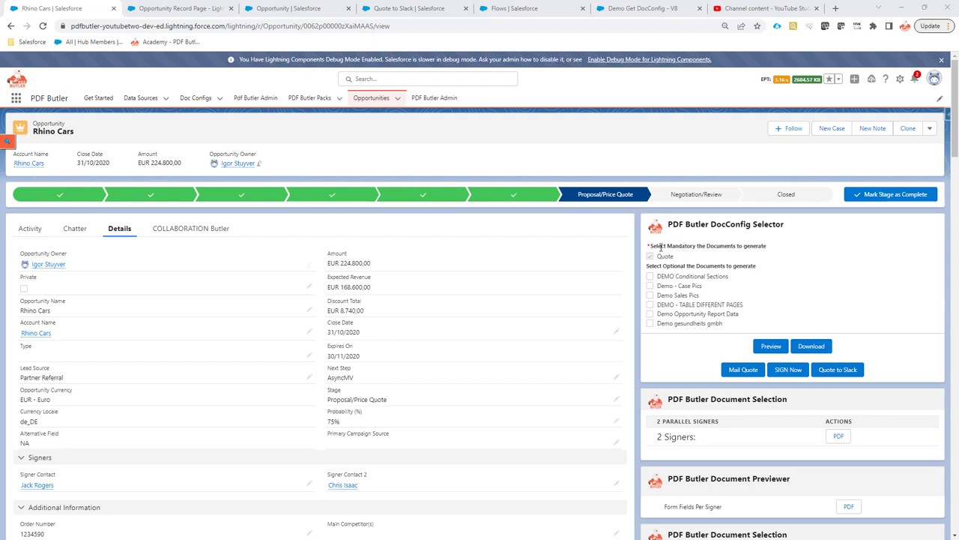
# Select DEMO Conditional Sections as the only optional document in the PDF Butler DocConfig Selector
pyautogui.moveTo(651, 246); pyautogui.dragTo(736, 246)
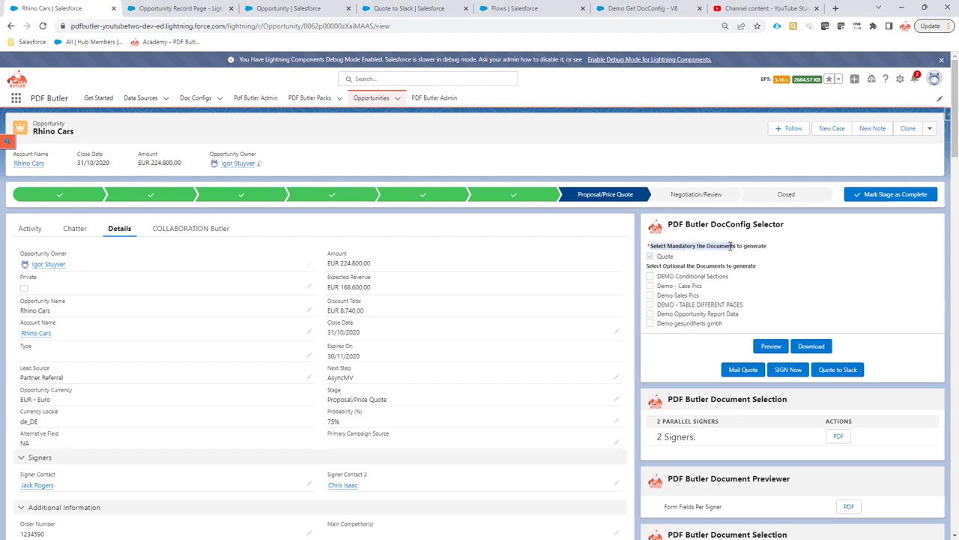
pyautogui.click(684, 277)
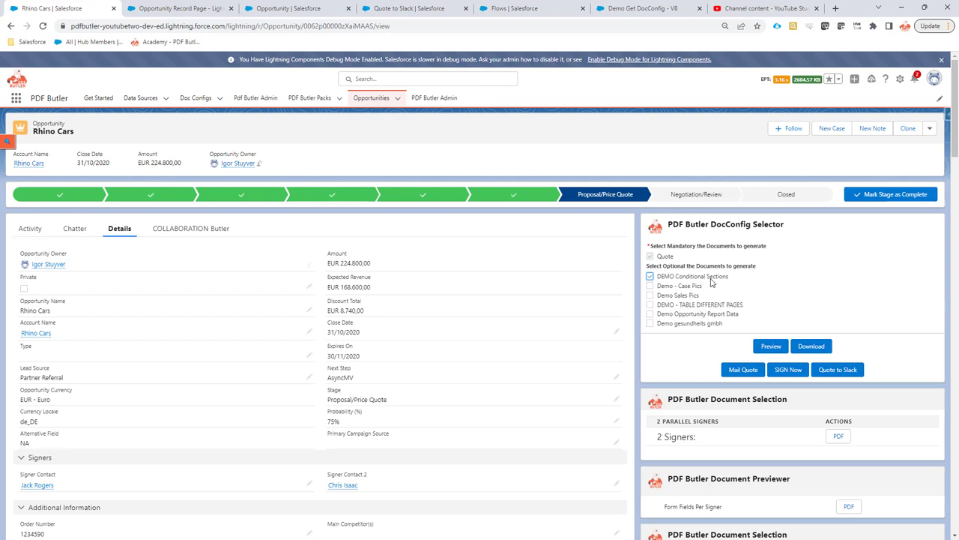
pyautogui.click(649, 277)
pyautogui.click(649, 277)
pyautogui.click(650, 286)
pyautogui.click(651, 295)
pyautogui.click(650, 285)
# Preview the mandatory Quote together with the selected optional document, look through its pages, and close the preview
pyautogui.click(765, 346)
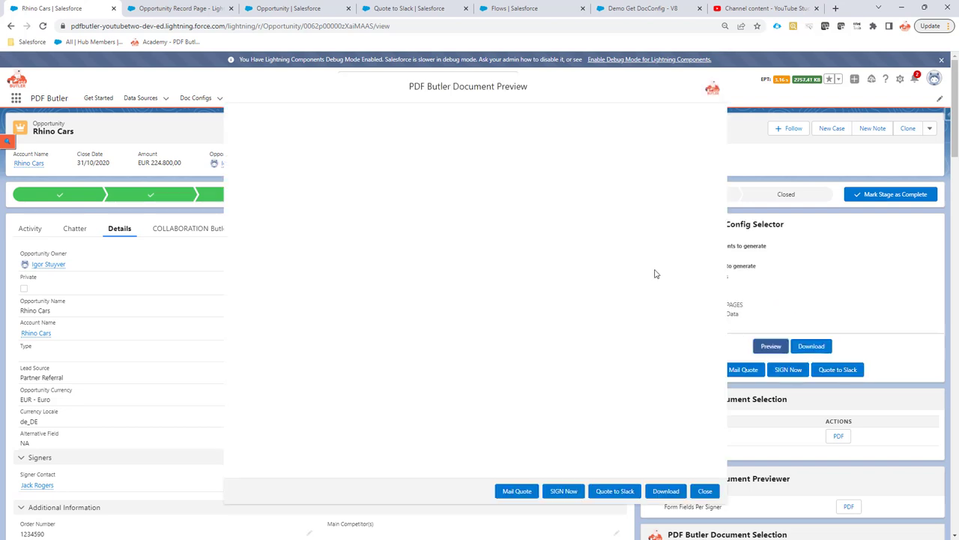
pyautogui.scroll(-5, 653, 279)
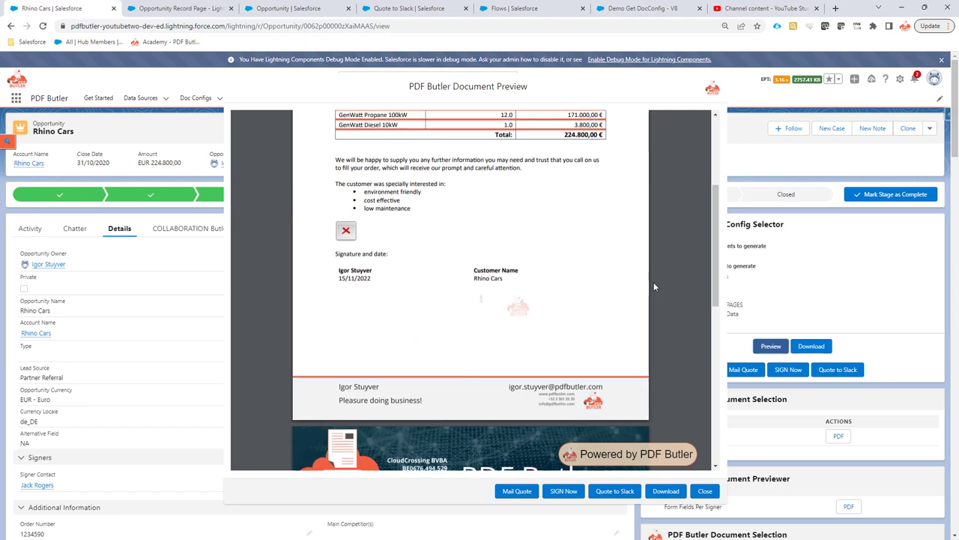
pyautogui.scroll(-2, 653, 290)
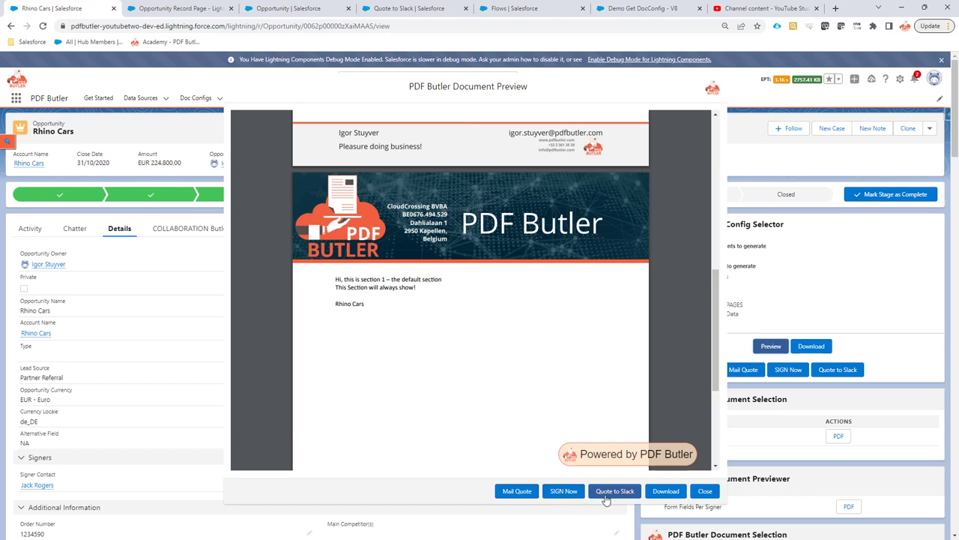
pyautogui.click(705, 491)
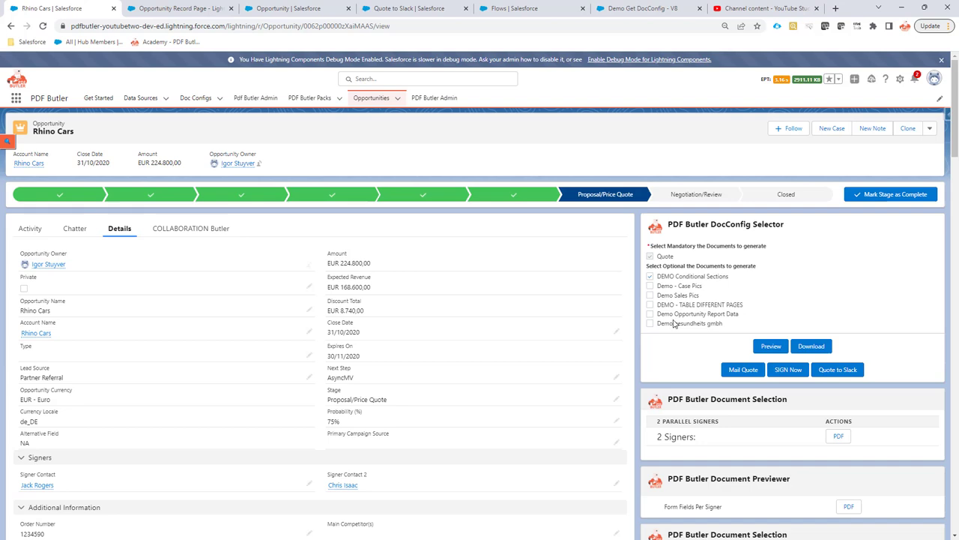
# Switch to the Opportunity Record Page editor and examine the flow name configured for the PDF Butler DocConfig Selector component
pyautogui.click(183, 11)
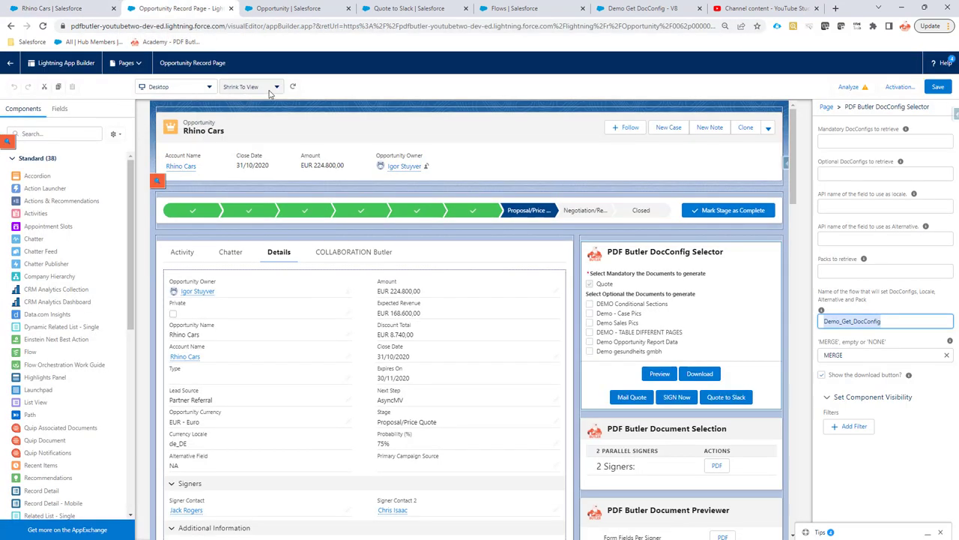
pyautogui.click(721, 293)
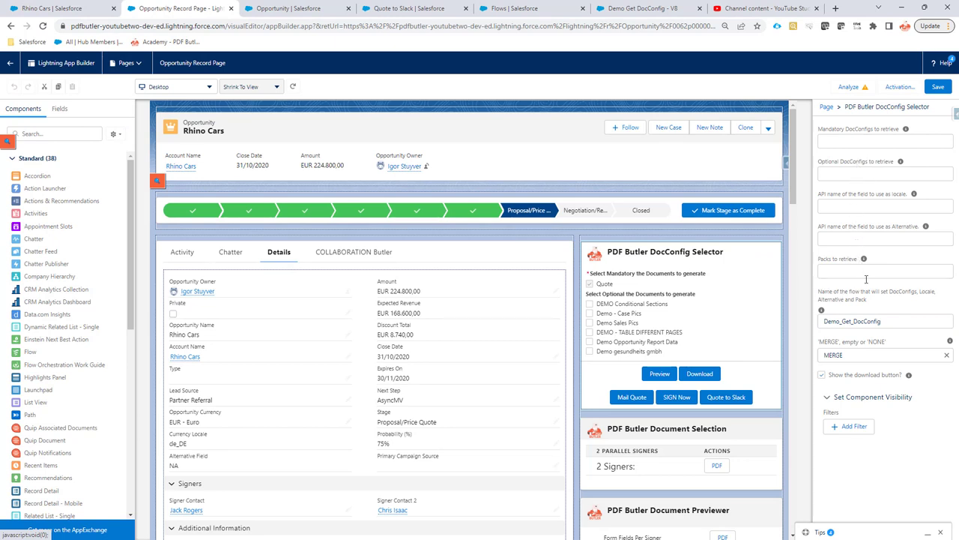
pyautogui.doubleClick(888, 320)
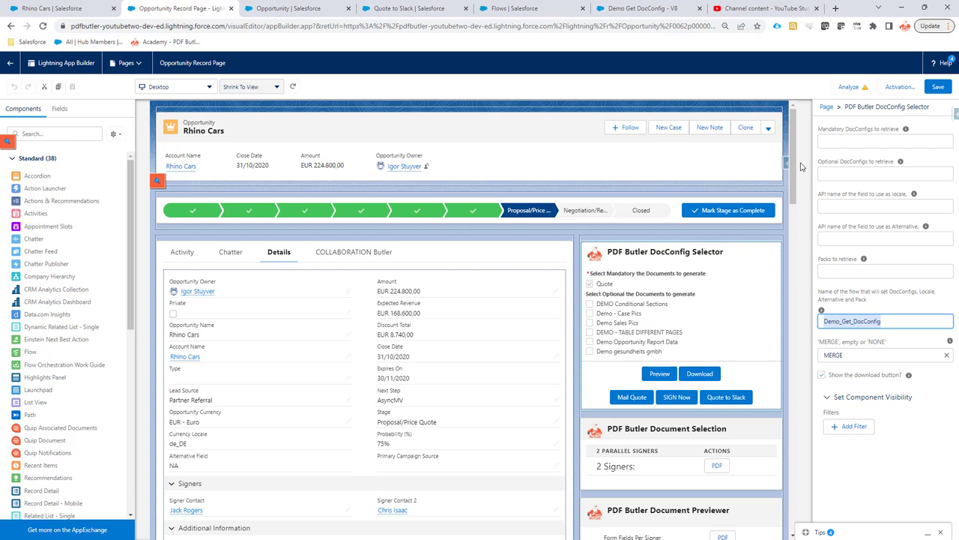
# Switch to the Demo Get DocConfig flow and examine the input variable's Apex class and availability settings, leaving them as they are
pyautogui.click(632, 10)
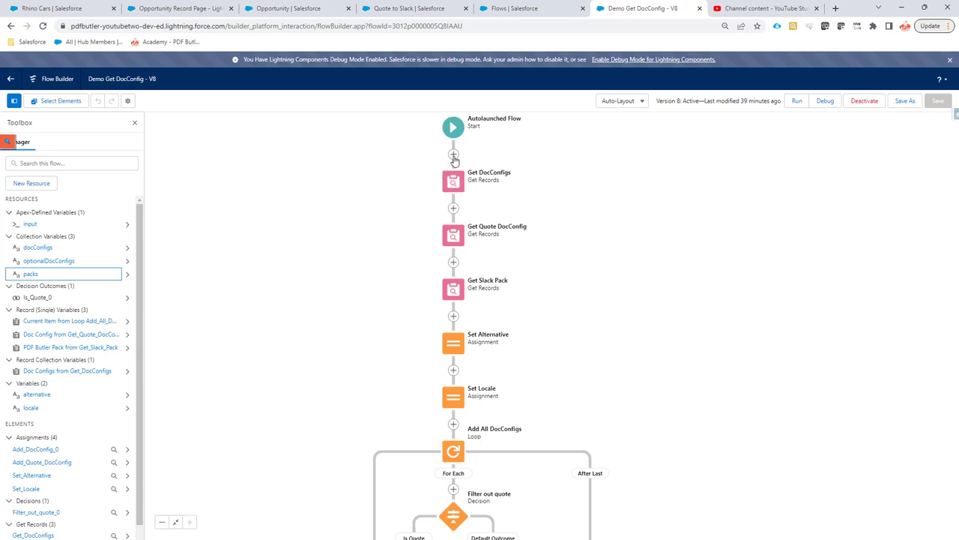
pyautogui.doubleClick(27, 226)
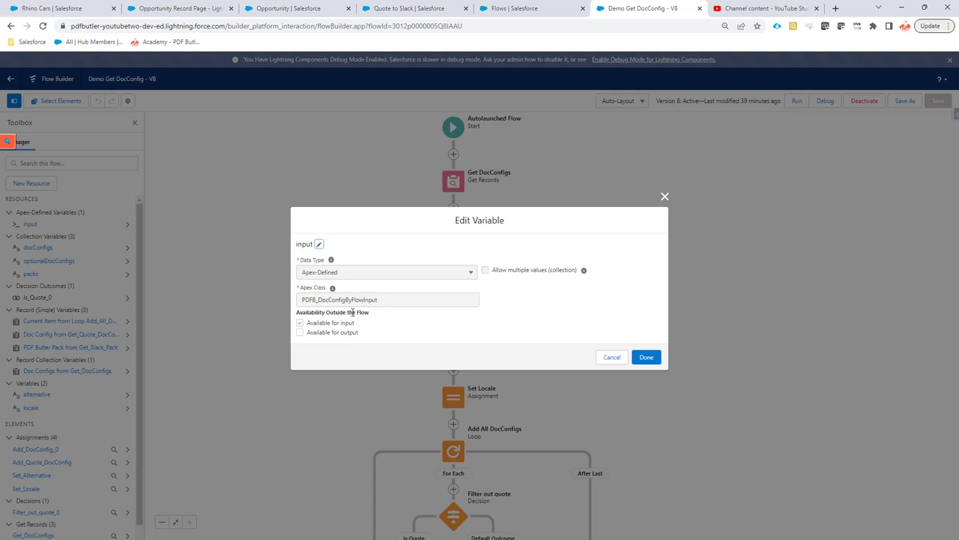
pyautogui.click(301, 325)
pyautogui.click(606, 365)
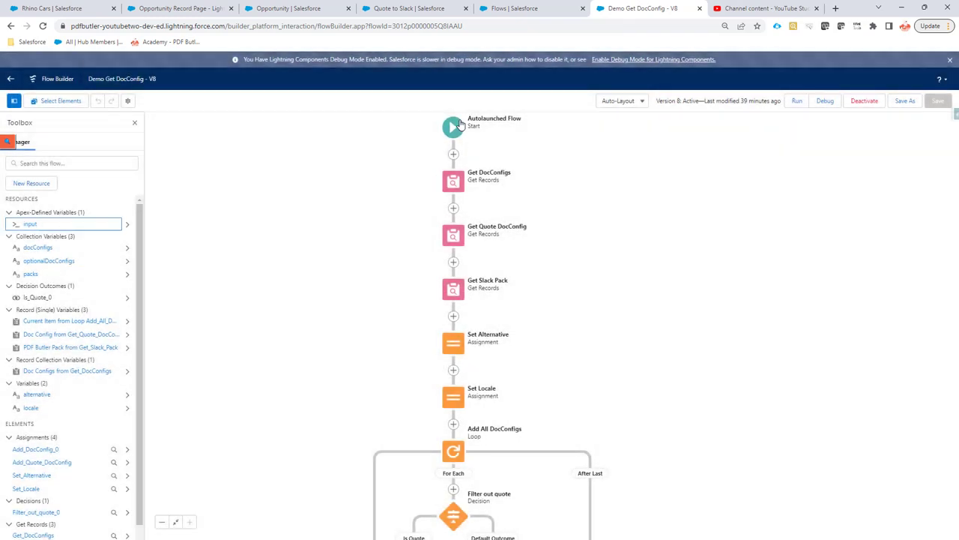
# Start a Get Records element labelled Get Opp for the Opportunity object, directly after the flow's start
pyautogui.click(453, 154)
pyautogui.scroll(-5, 427, 254)
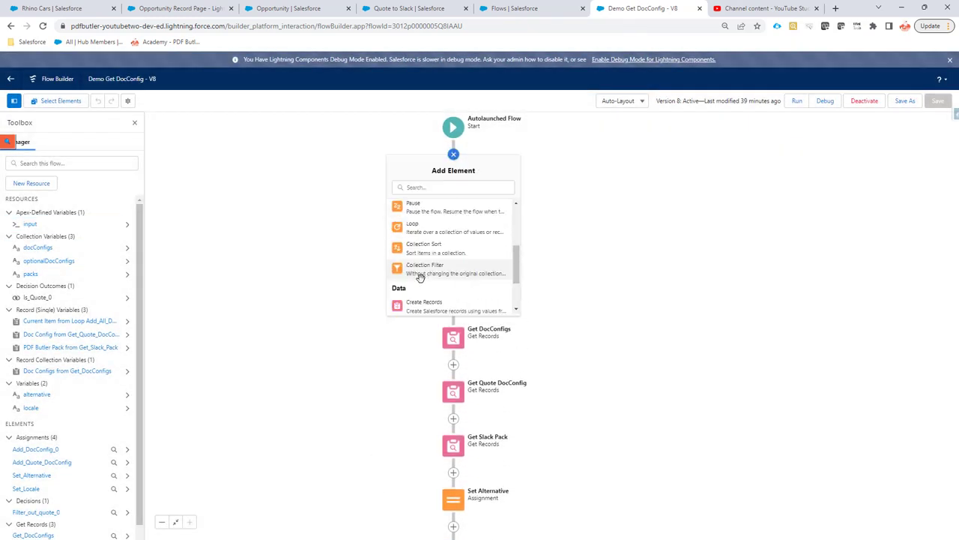
pyautogui.click(438, 290)
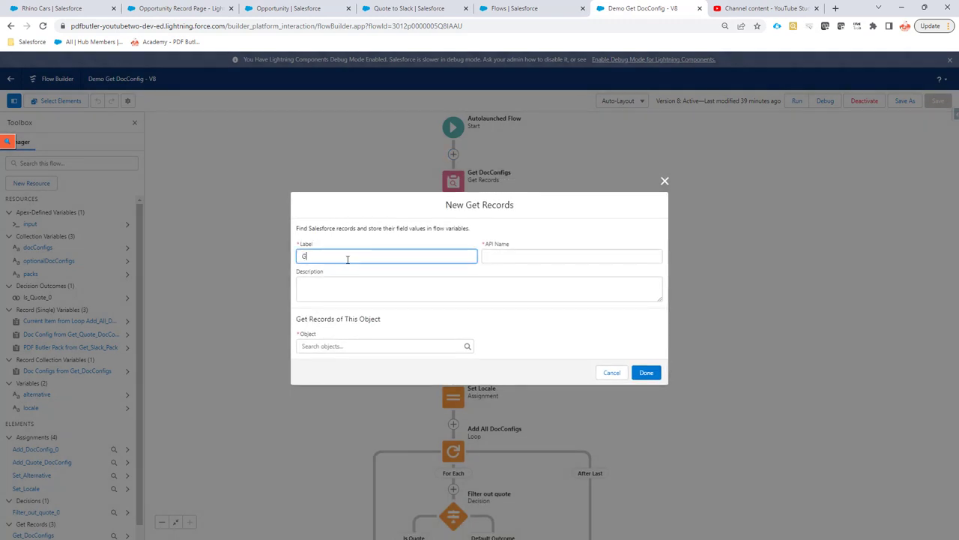
pyautogui.write('Get Opp')
pyautogui.click(375, 345)
pyautogui.write('op')
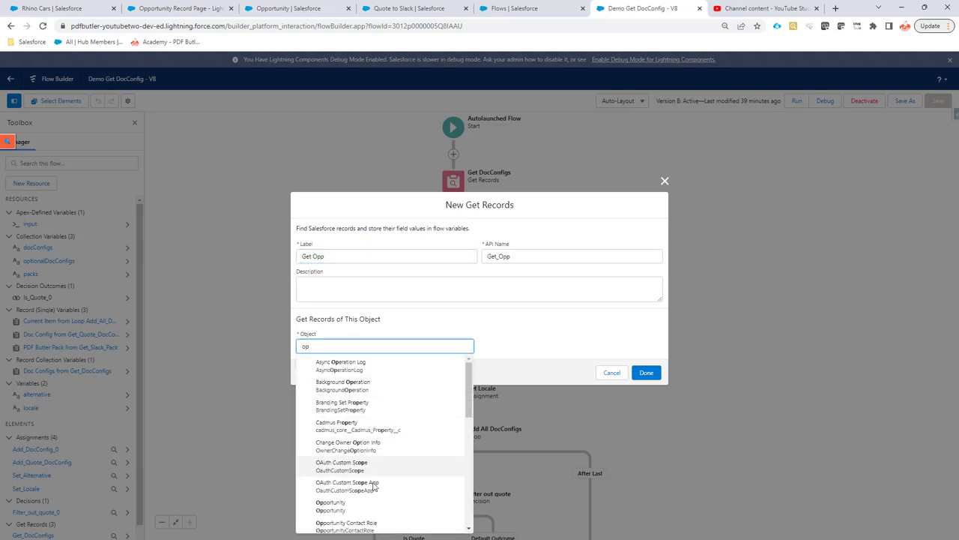
pyautogui.click(373, 506)
# Filter the Get Opp element's Opportunity records by Id equals input.recordId
pyautogui.click(365, 314)
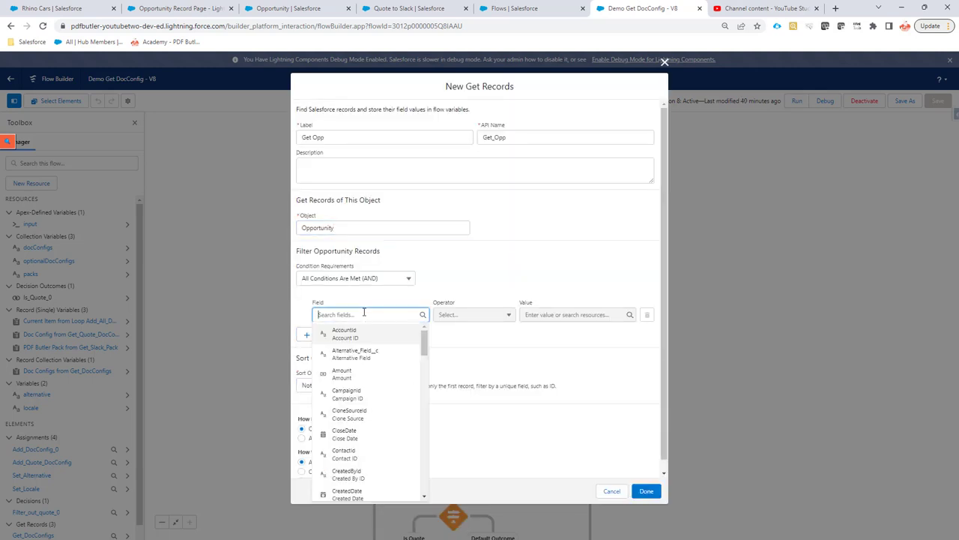
pyautogui.write('id')
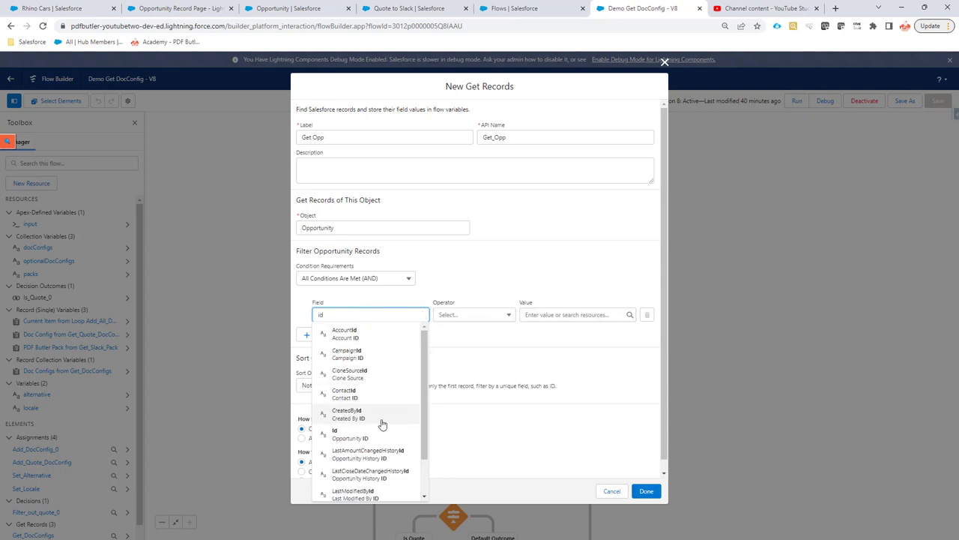
pyautogui.click(379, 433)
pyautogui.click(575, 314)
pyautogui.write('inp')
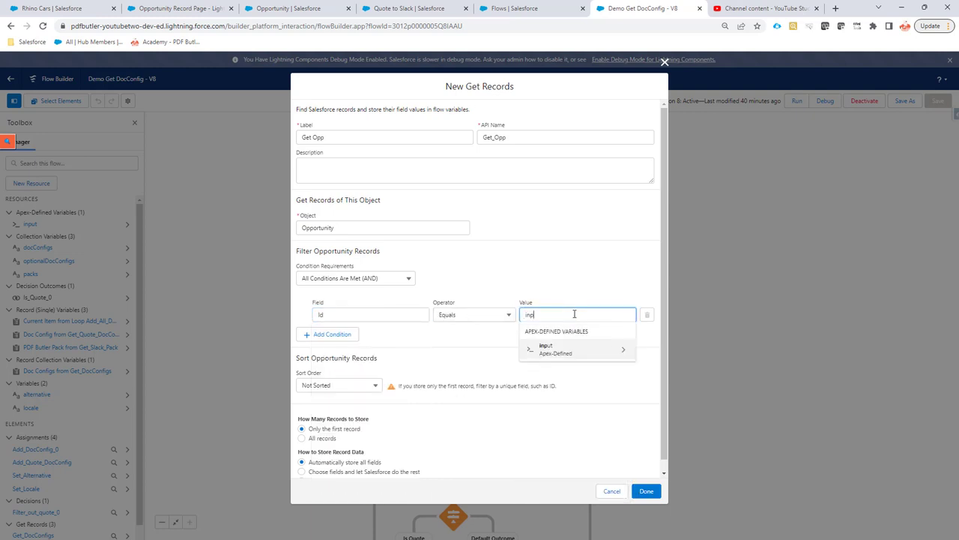
pyautogui.click(563, 350)
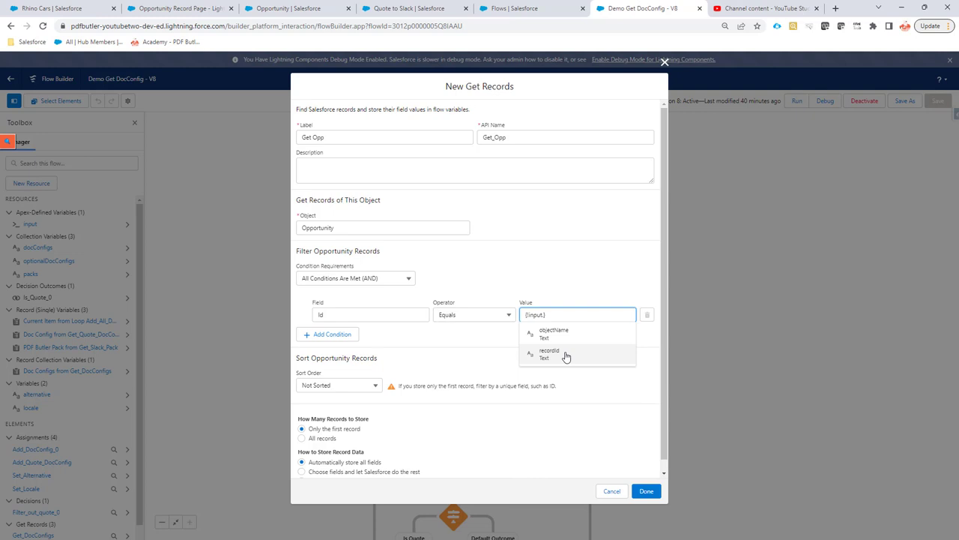
pyautogui.click(566, 356)
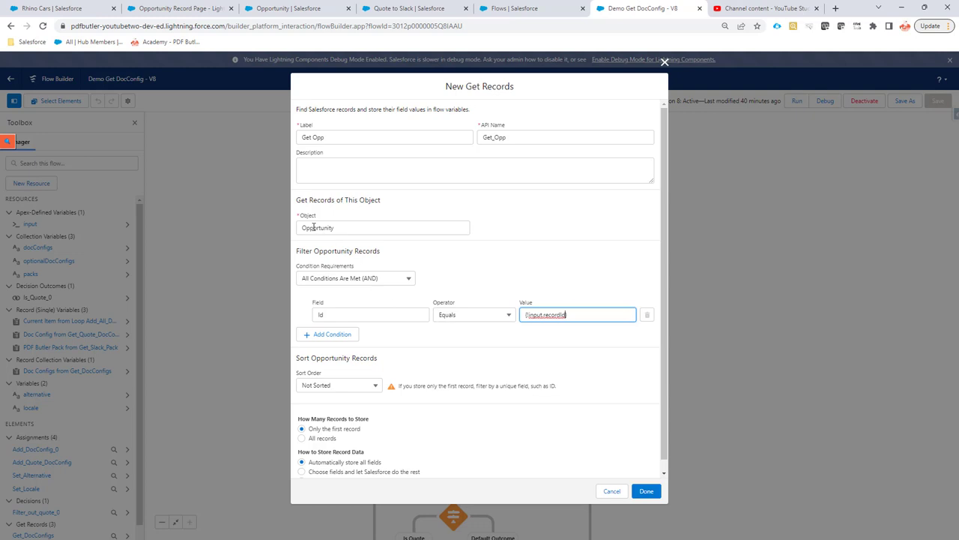
pyautogui.click(558, 315)
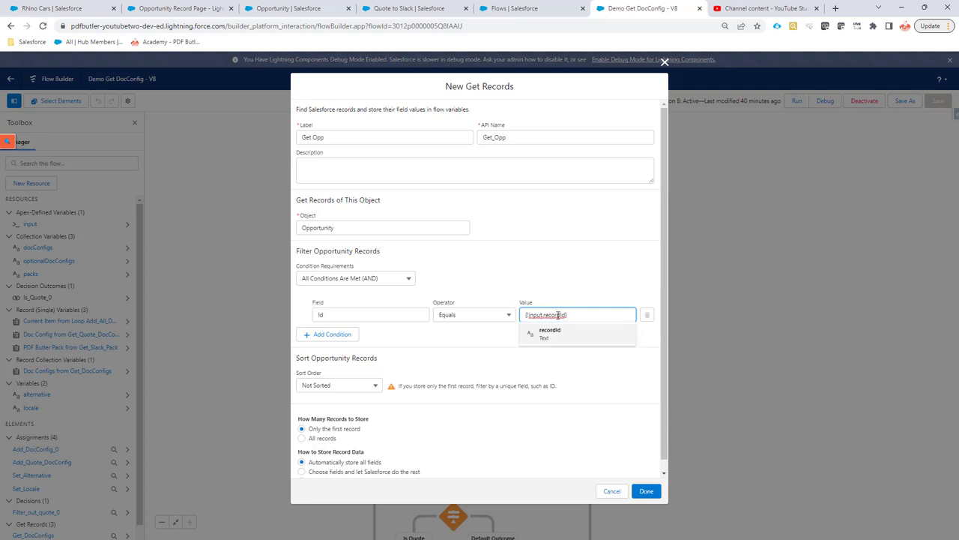
# Refer back to the Rhino Cars opportunity record, and discard the new Get Opp element in the flow
pyautogui.click(39, 9)
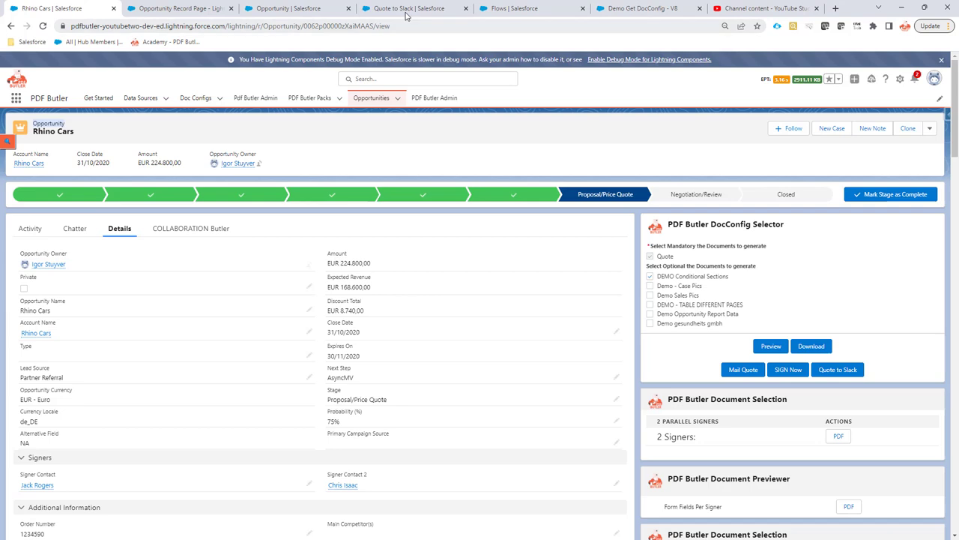
pyautogui.click(641, 8)
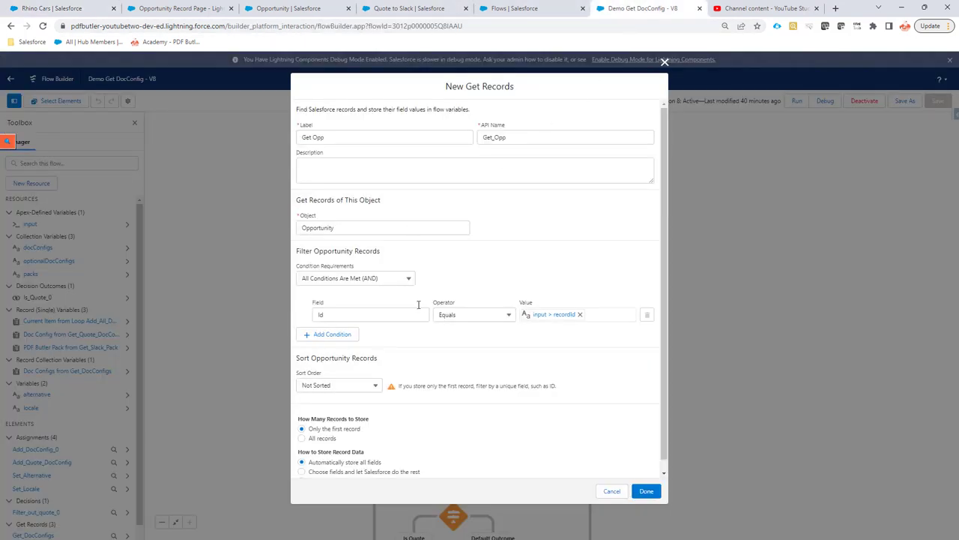
pyautogui.click(611, 492)
# Examine the variable and value used in the flow's Set Alternative assignment, and close it without changes
pyautogui.scroll(-3, 590, 312)
pyautogui.scroll(-2, 590, 311)
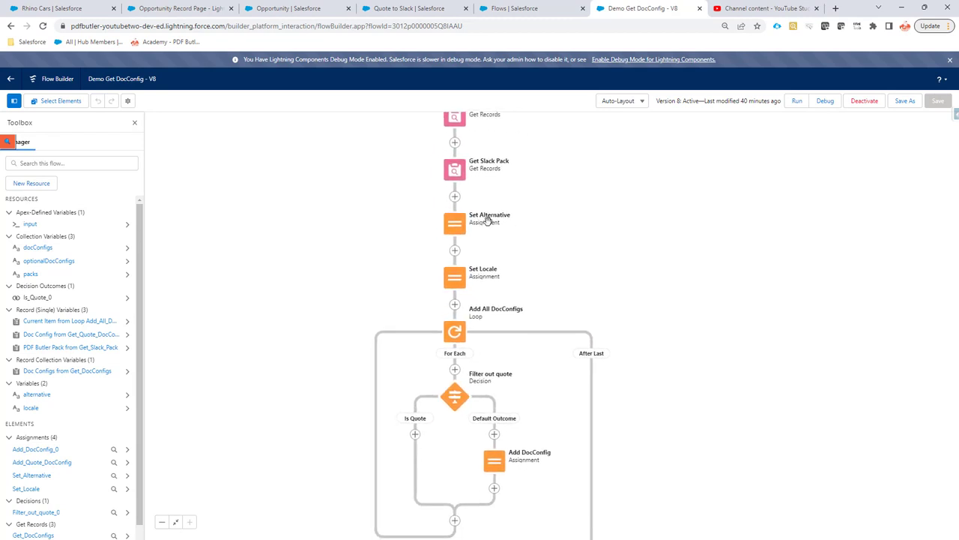
pyautogui.click(455, 223)
pyautogui.click(455, 322)
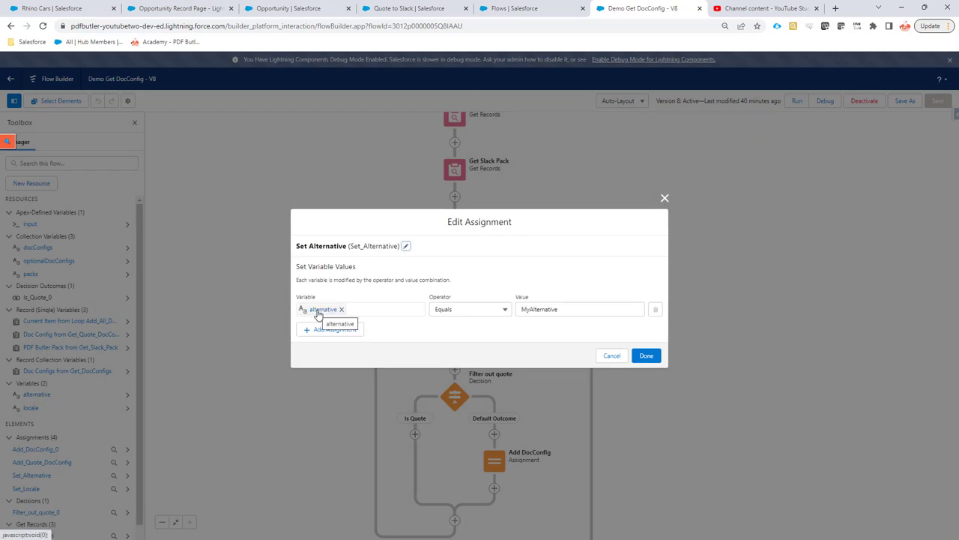
pyautogui.click(609, 356)
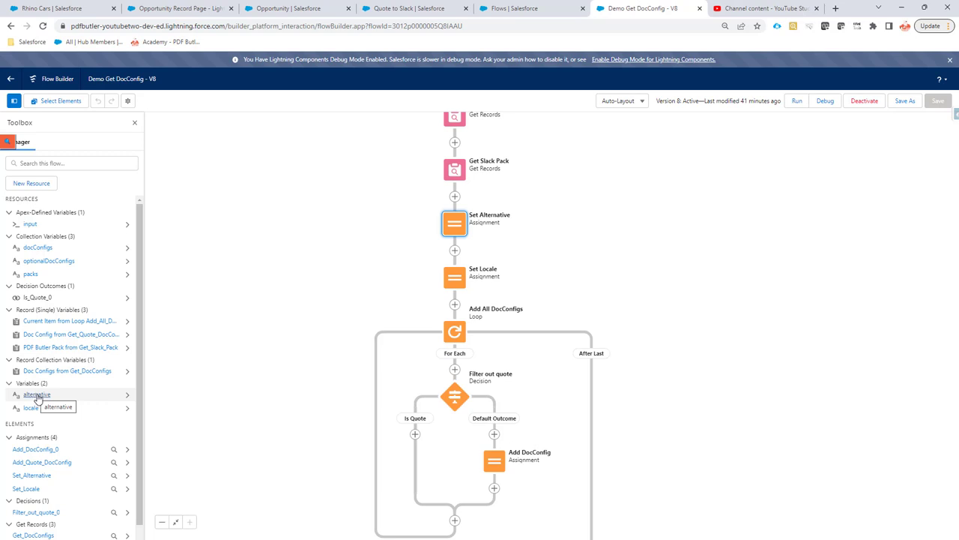
# Examine the data type and outside availability of the alternative and locale variables
pyautogui.click(37, 396)
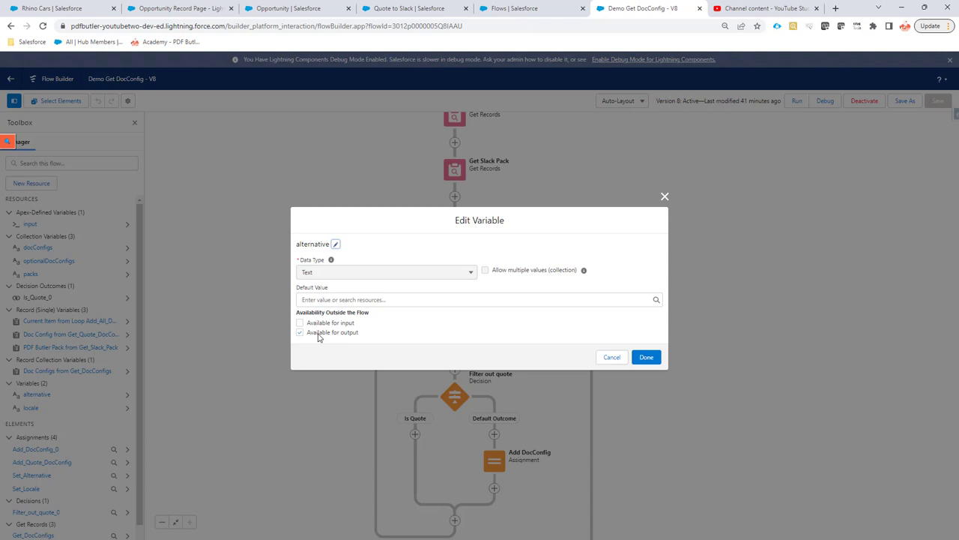
pyautogui.click(613, 357)
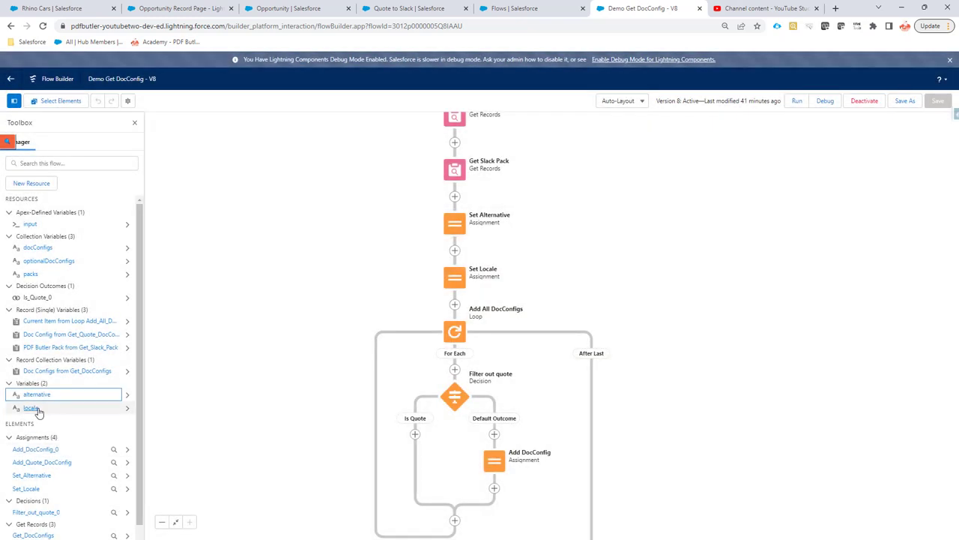
pyautogui.click(36, 409)
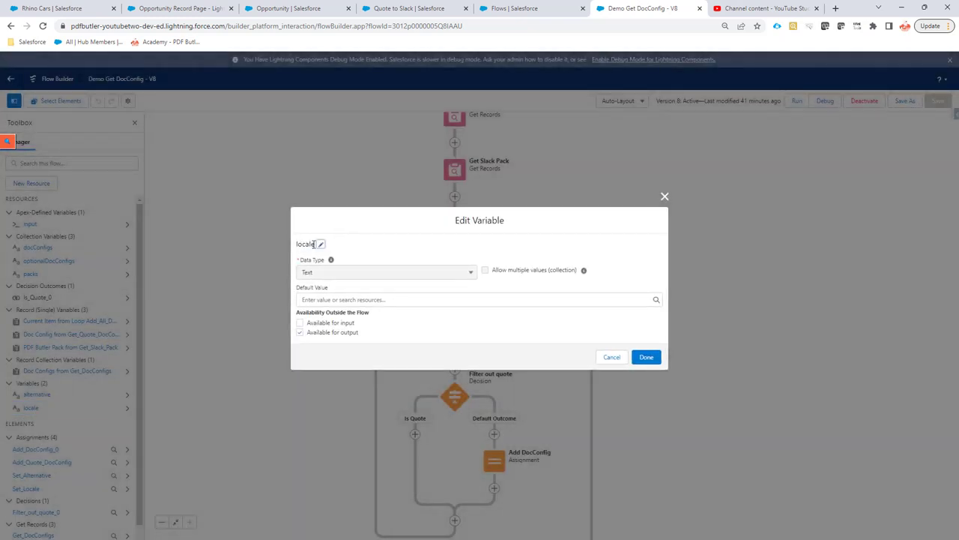
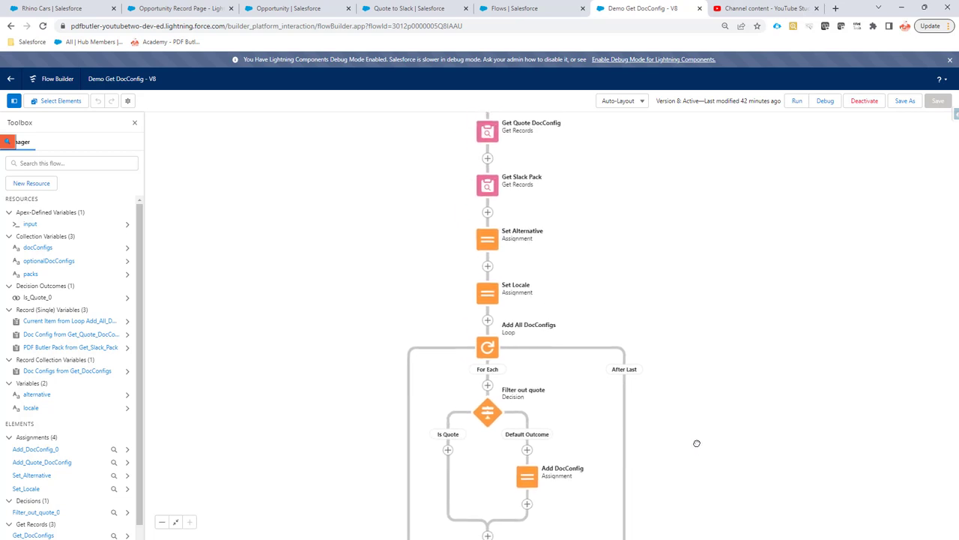
# Examine the filter conditions of the Get DocConfigs element without changing them, and bring up the Add All DocConfigs loop
pyautogui.scroll(2, 664, 349)
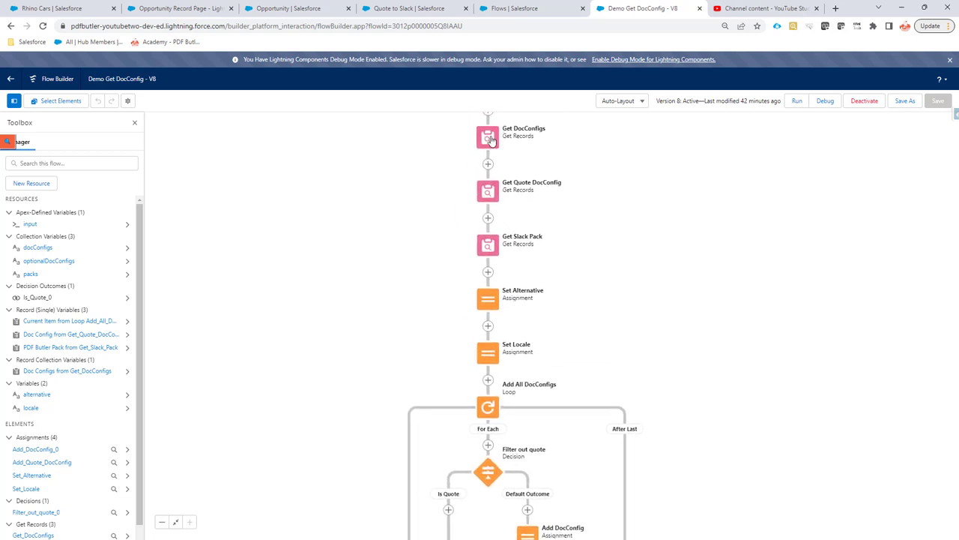
pyautogui.doubleClick(489, 140)
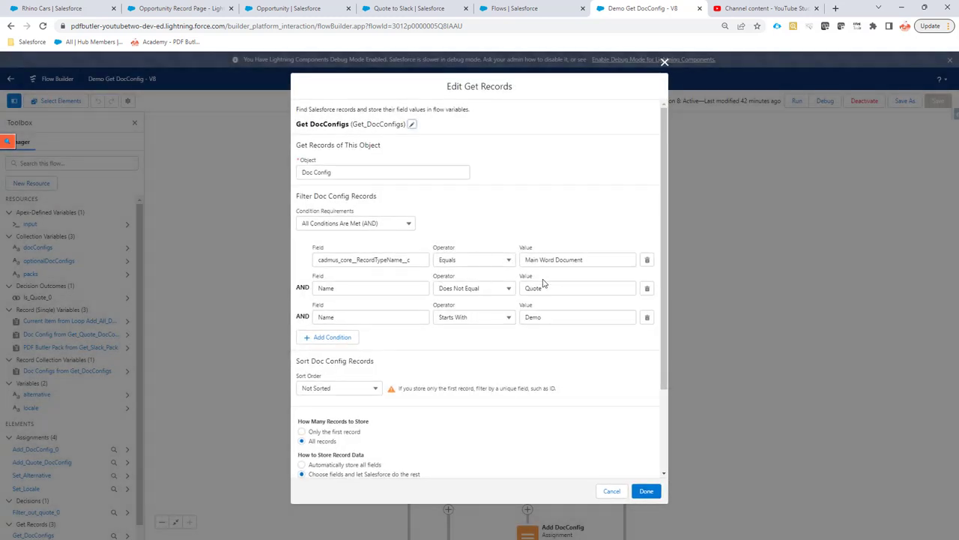
pyautogui.click(538, 317)
pyautogui.doubleClick(538, 317)
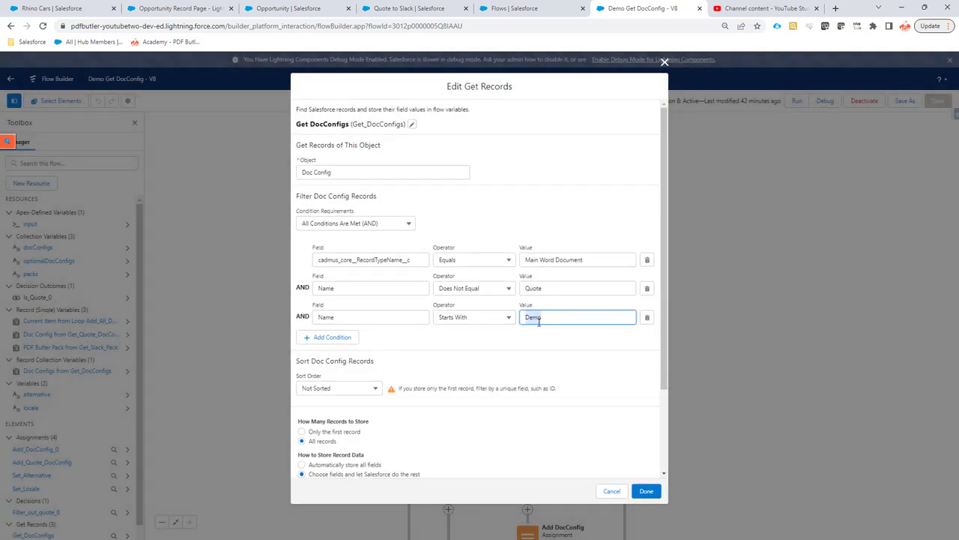
pyautogui.click(611, 492)
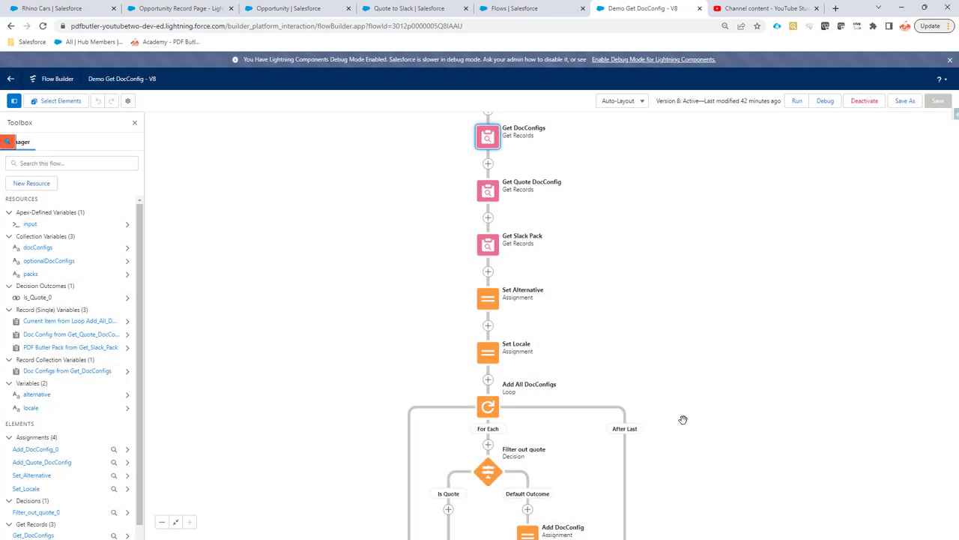
pyautogui.moveTo(683, 419); pyautogui.dragTo(660, 208)
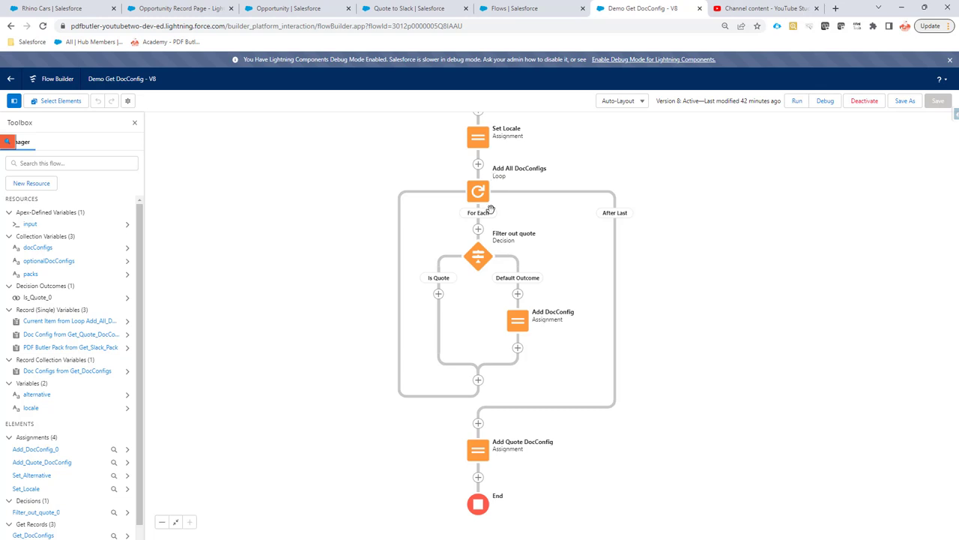
# Examine the Add DocConfig assignment without changing it, and select DEMO Conditional Sections and Demo - Case Pics in the Rhino Cars record's DocConfig Selector
pyautogui.click(519, 322)
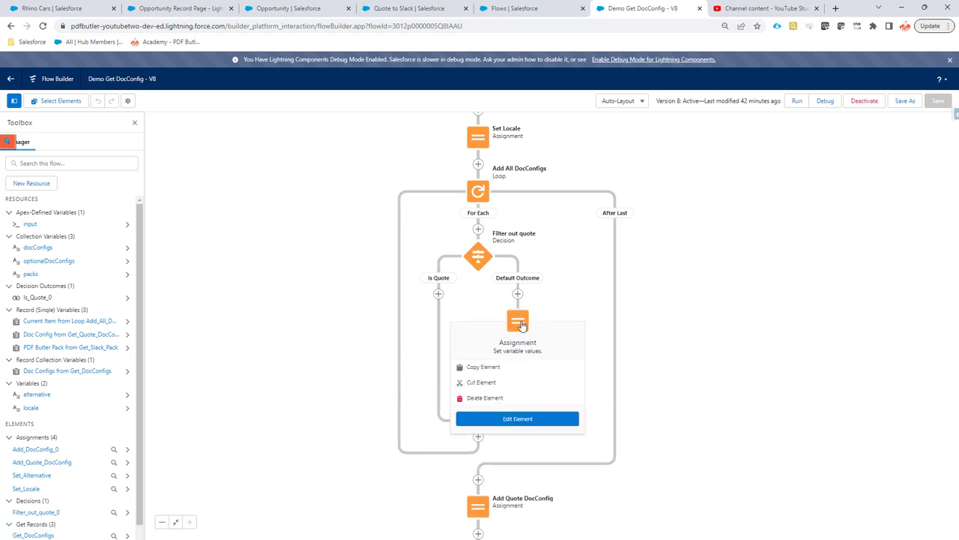
pyautogui.doubleClick(521, 324)
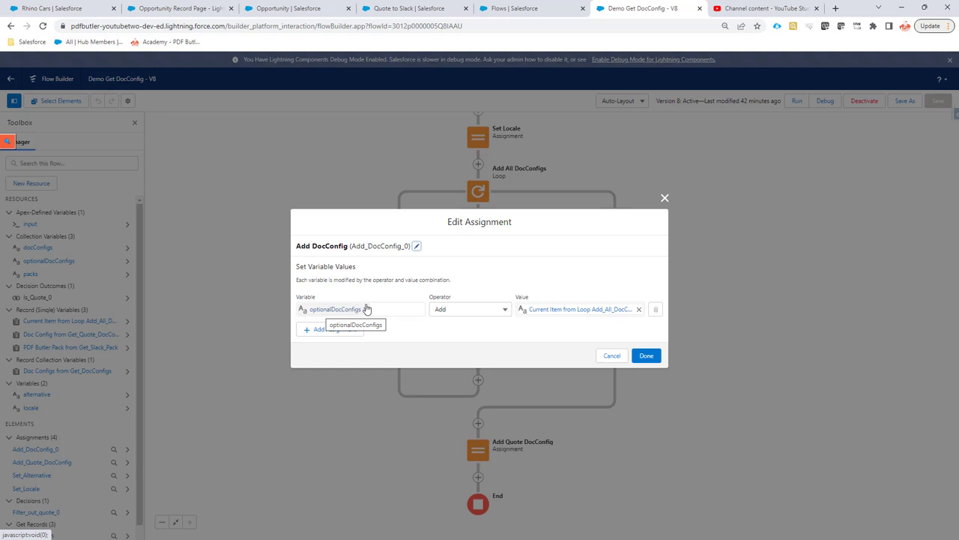
pyautogui.click(46, 8)
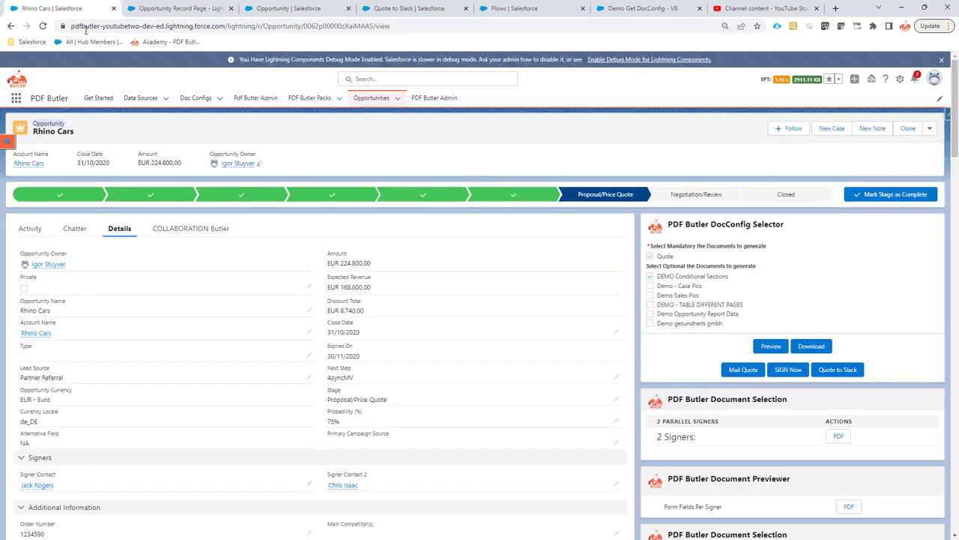
pyautogui.click(649, 286)
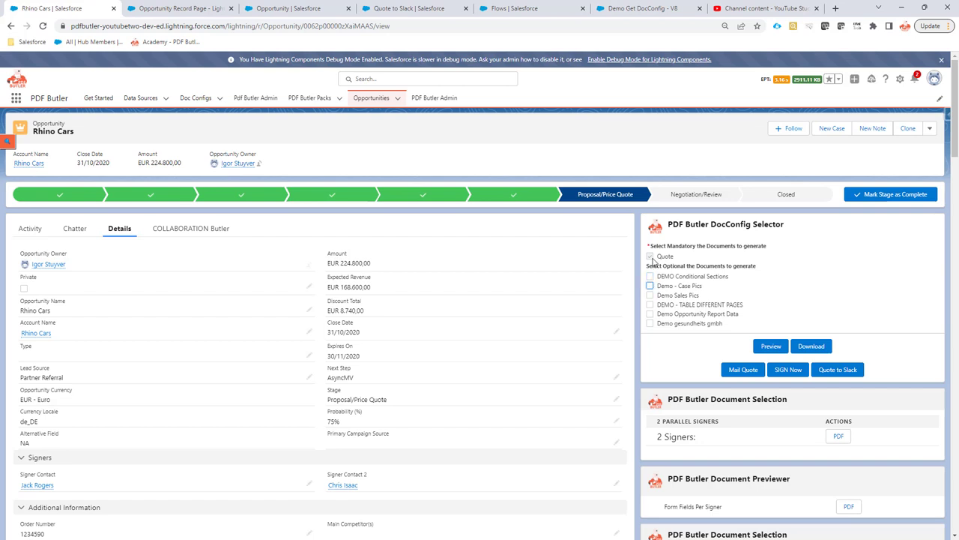
pyautogui.click(649, 275)
pyautogui.click(643, 9)
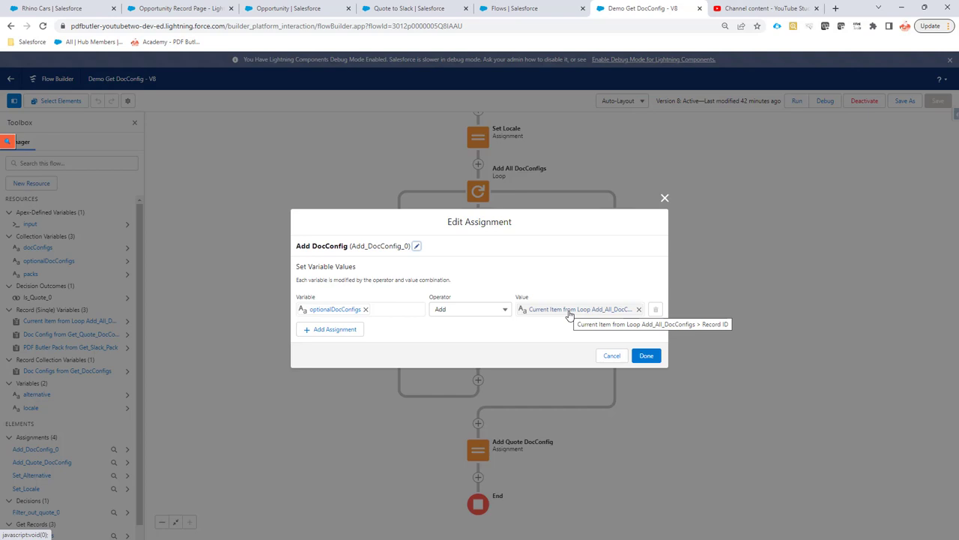
pyautogui.click(614, 356)
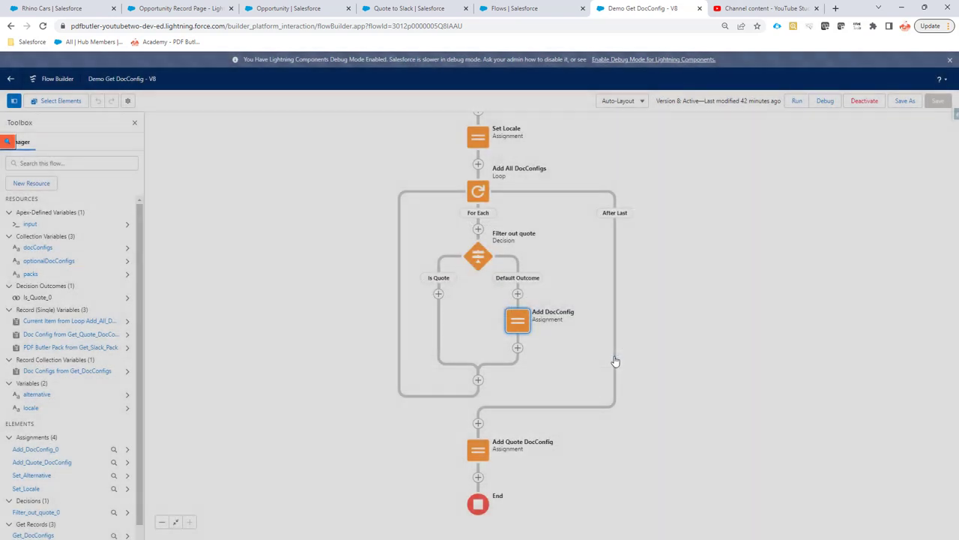
# Examine how the Get DocConfigs element filters and stores its Doc Config records, and close it without changes
pyautogui.scroll(5, 616, 362)
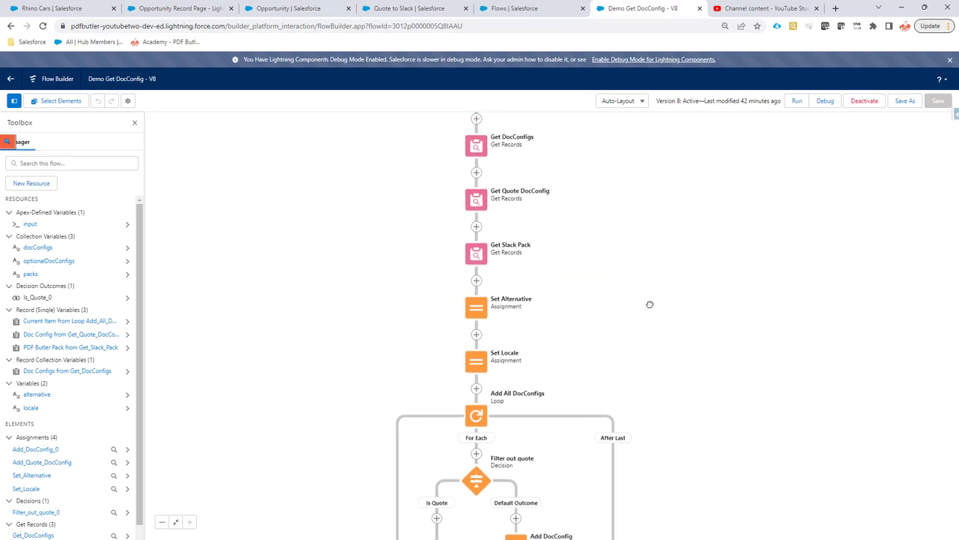
pyautogui.click(480, 158)
pyautogui.click(480, 159)
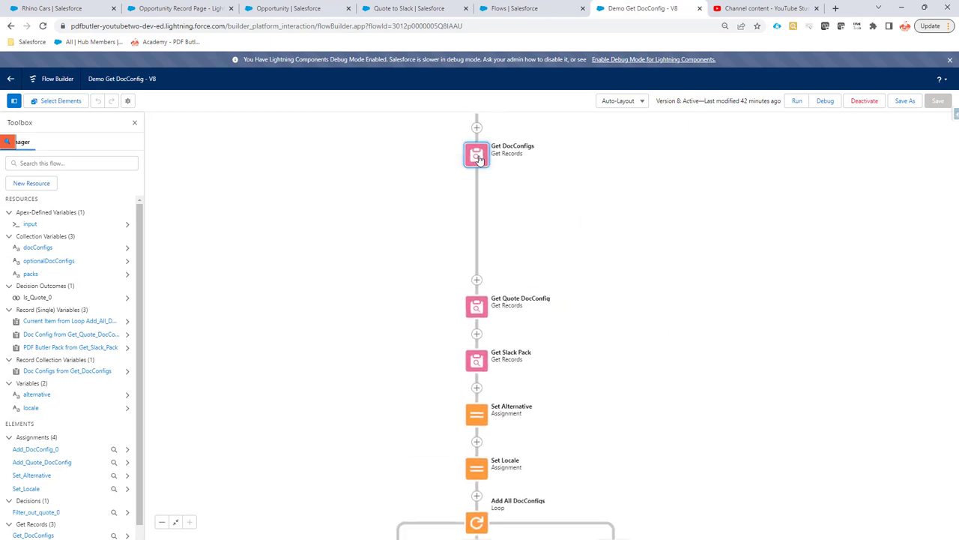
pyautogui.doubleClick(479, 159)
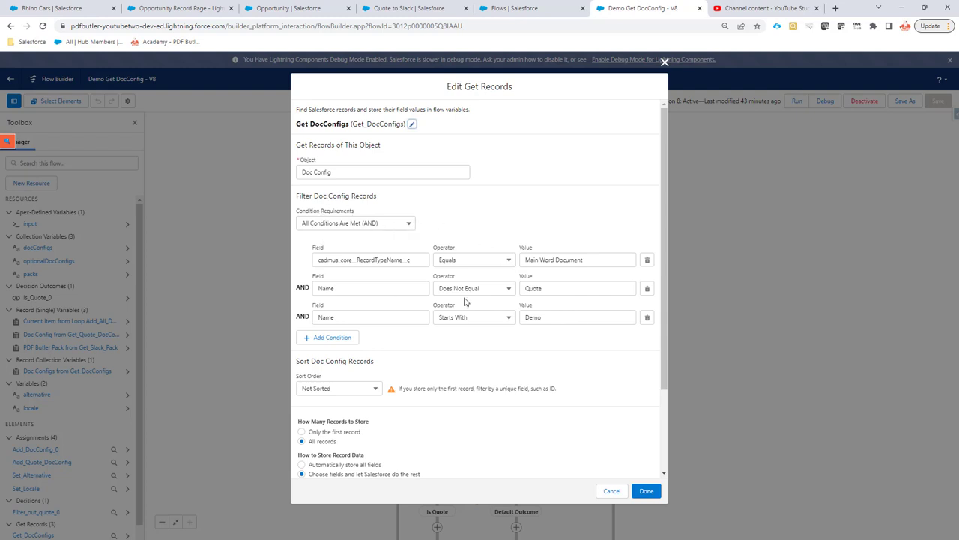
pyautogui.scroll(-1, 597, 277)
pyautogui.scroll(-1, 597, 277)
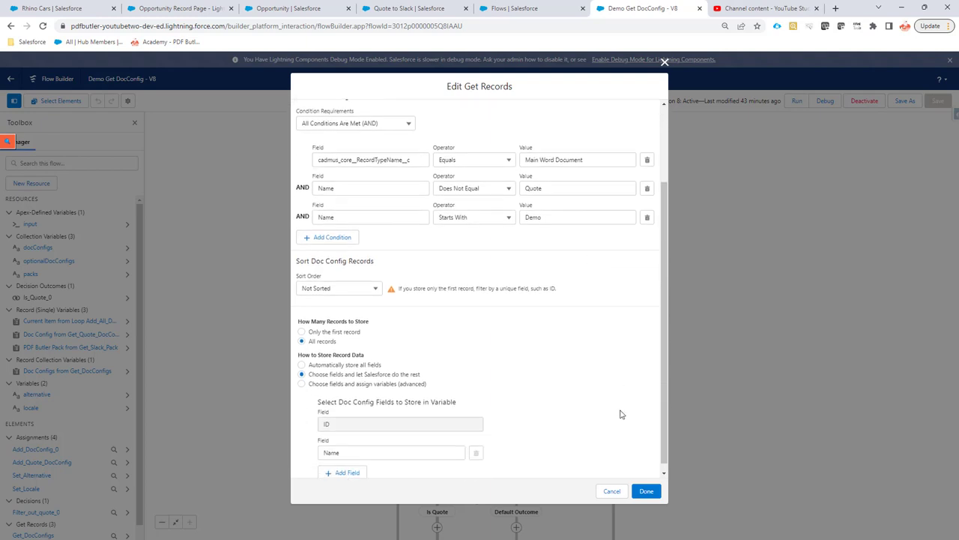
pyautogui.click(612, 492)
# Examine the data type and outside availability of the docConfigs, optionalDocConfigs and packs collection variables
pyautogui.moveTo(712, 387); pyautogui.dragTo(717, 261)
pyautogui.scroll(-4, 712, 277)
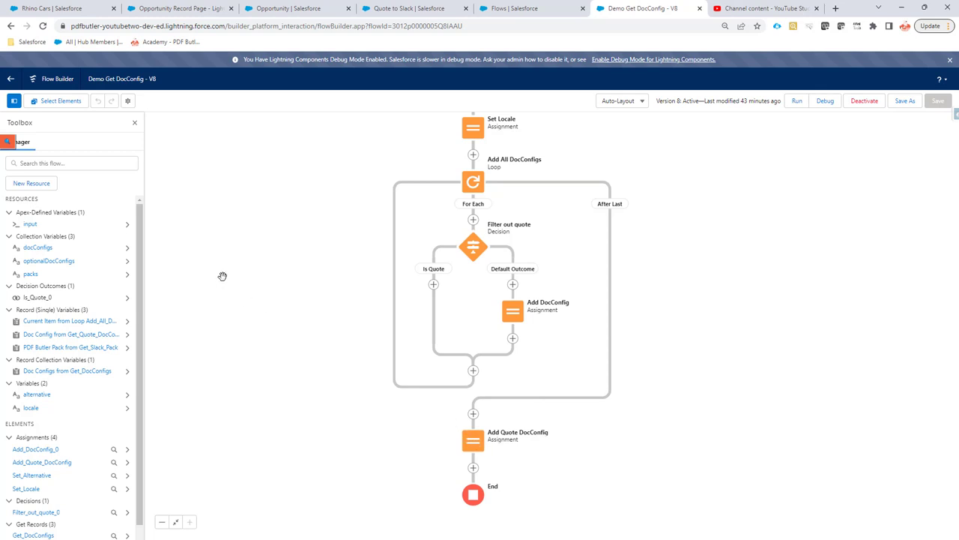
pyautogui.click(36, 248)
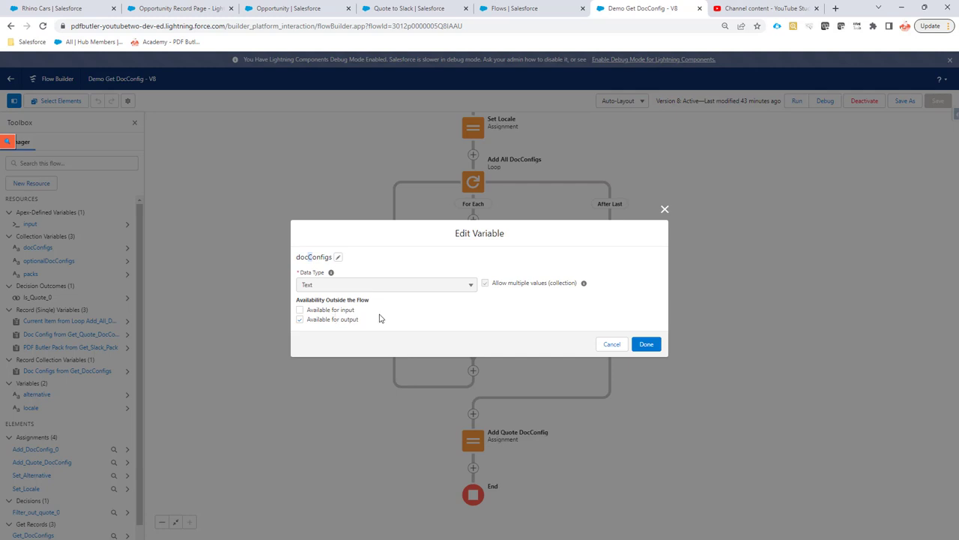
pyautogui.click(612, 344)
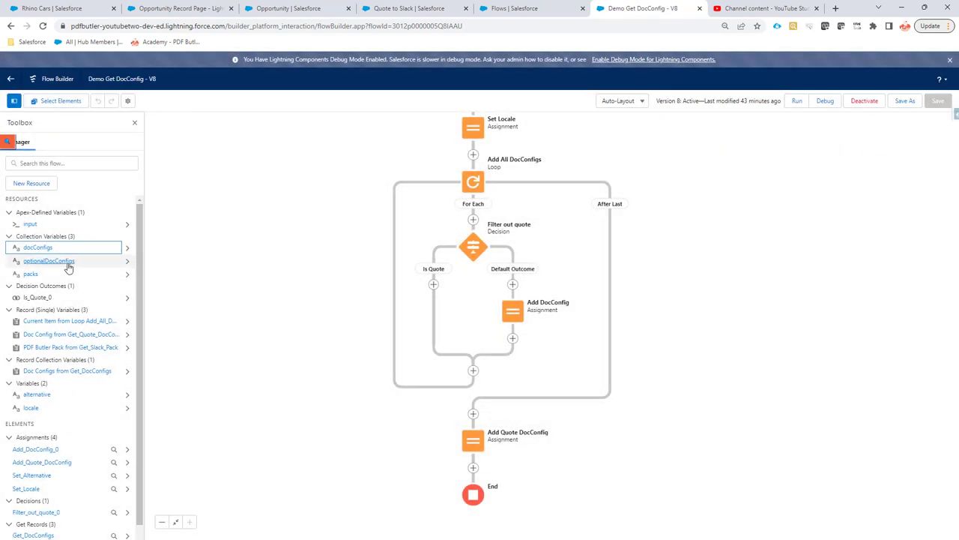
pyautogui.click(50, 263)
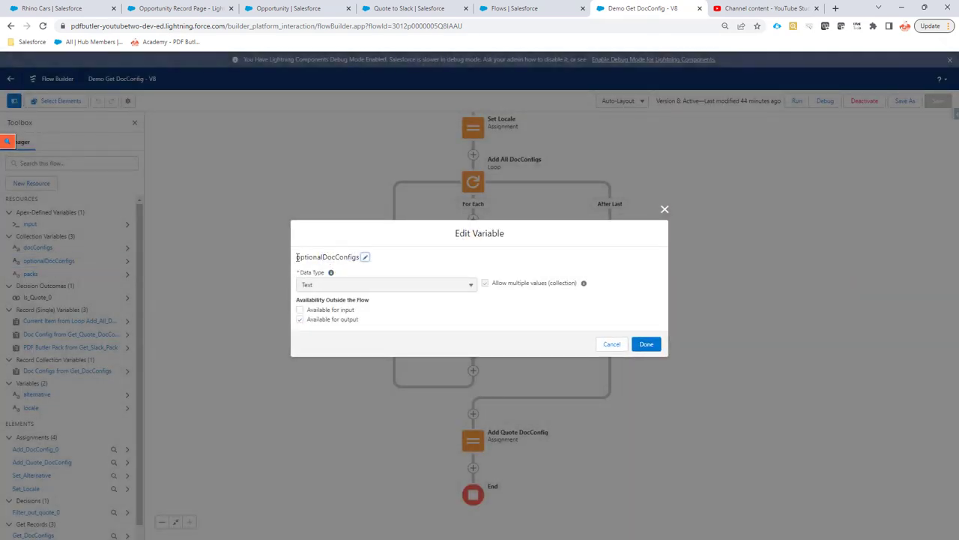
pyautogui.moveTo(297, 257); pyautogui.dragTo(324, 257)
pyautogui.click(607, 344)
pyautogui.click(30, 274)
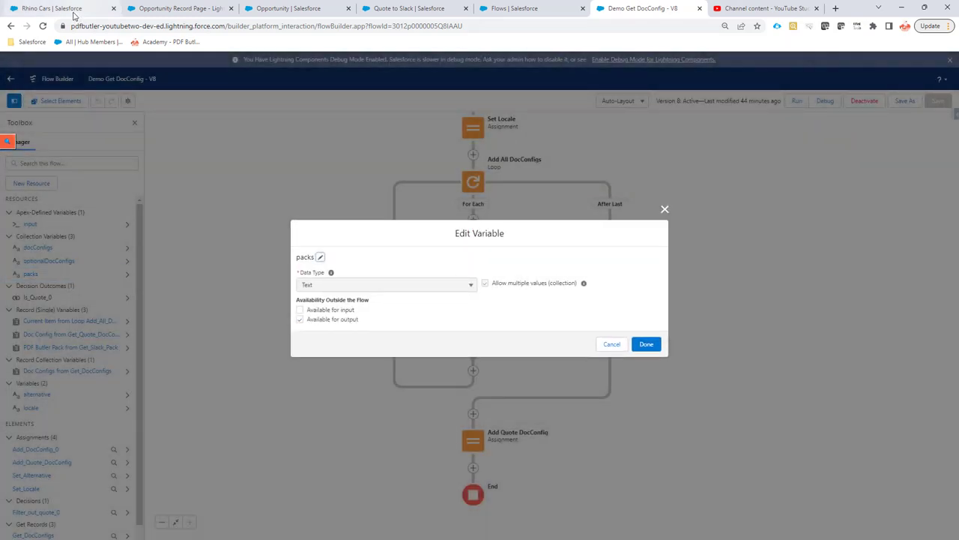
# Preview the selected documents from the DocConfig Selector on the Rhino Cars opportunity record
pyautogui.click(69, 9)
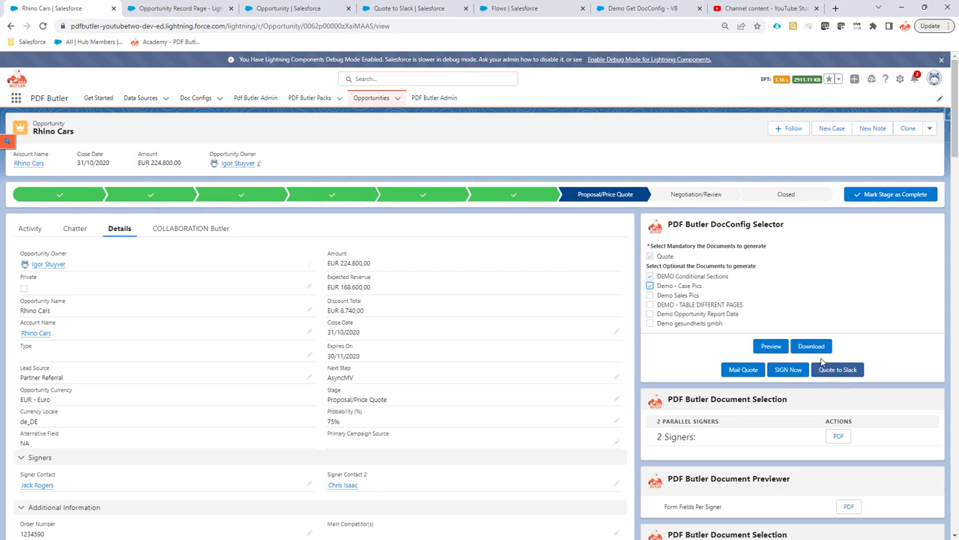
pyautogui.click(770, 346)
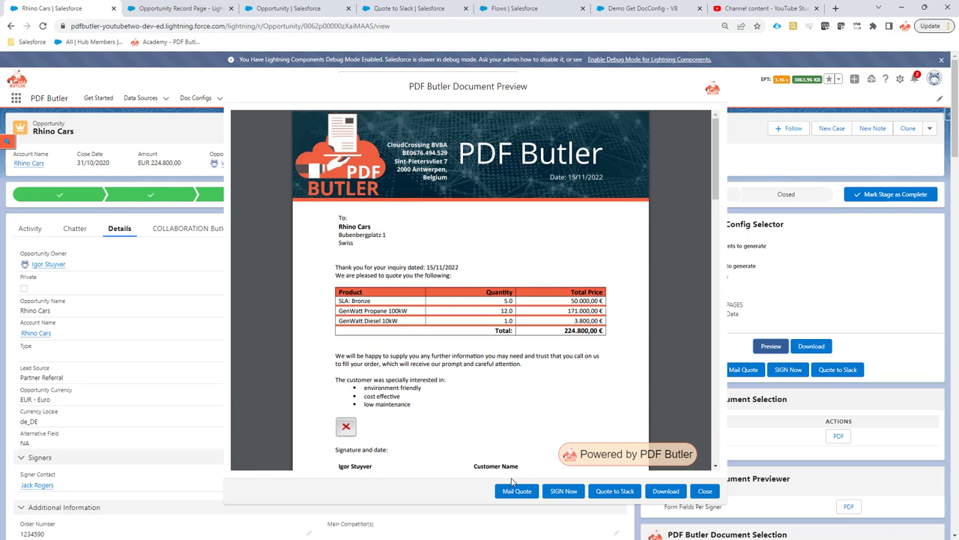
pyautogui.scroll(-1, 525, 487)
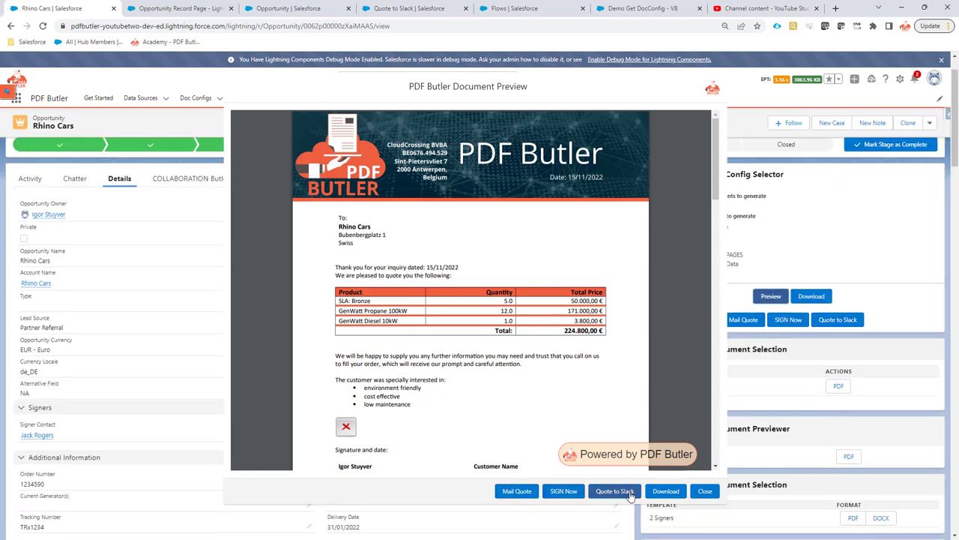
# Close the flow's packs variable without changes, and examine the name condition of the Get Slack Pack element
pyautogui.click(646, 8)
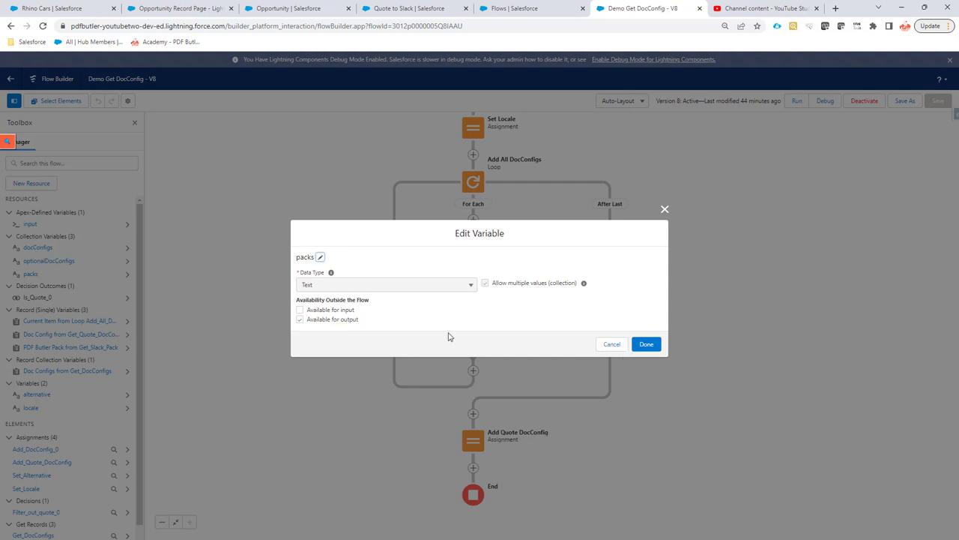
pyautogui.click(608, 345)
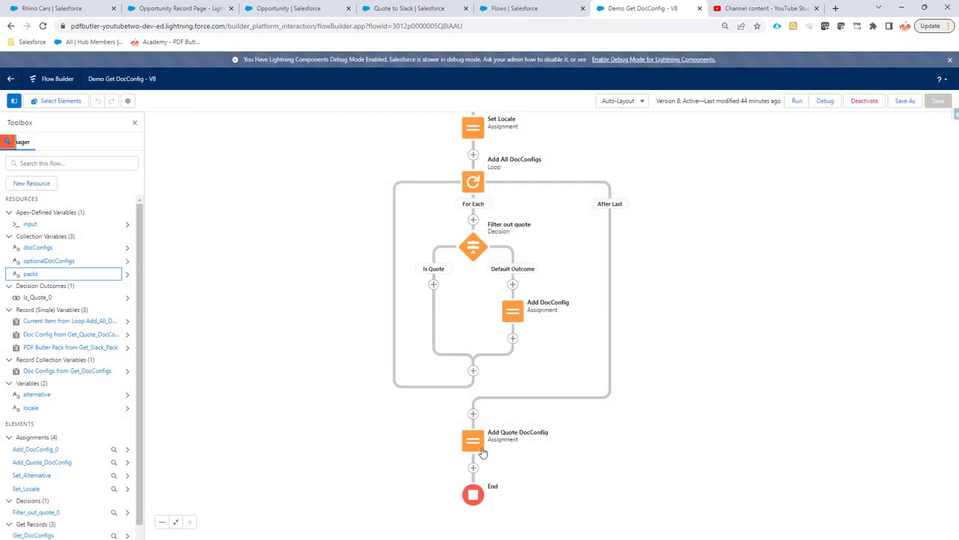
pyautogui.scroll(5, 637, 183)
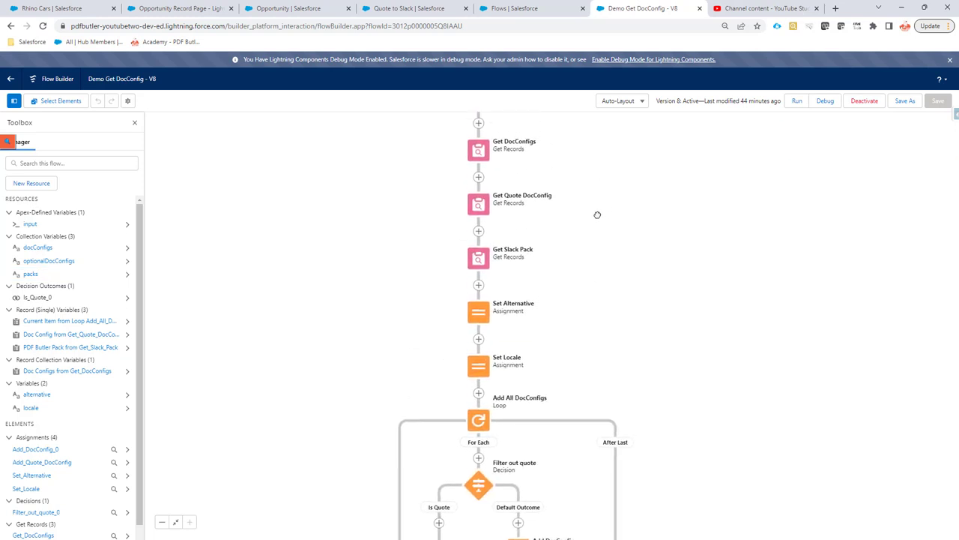
pyautogui.click(473, 284)
pyautogui.doubleClick(474, 285)
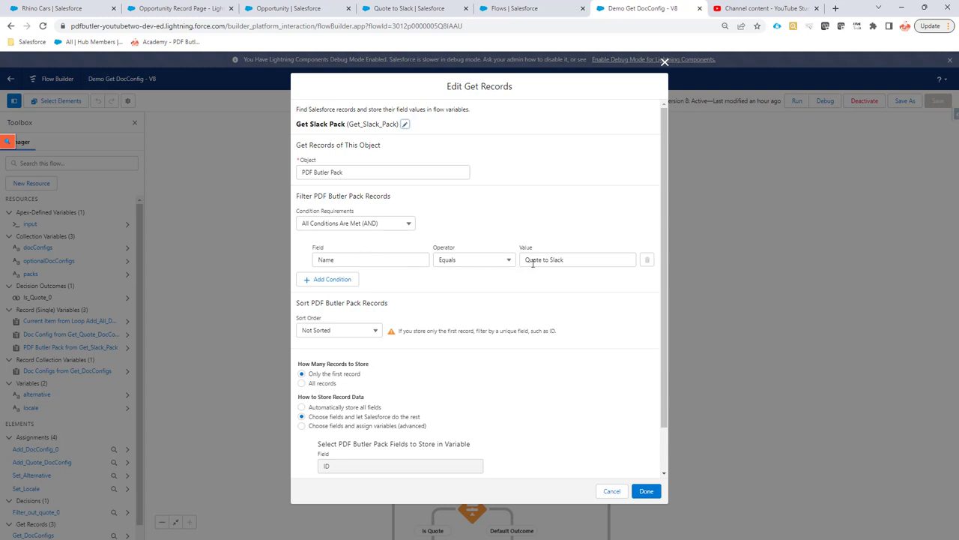
pyautogui.moveTo(570, 259); pyautogui.dragTo(535, 268)
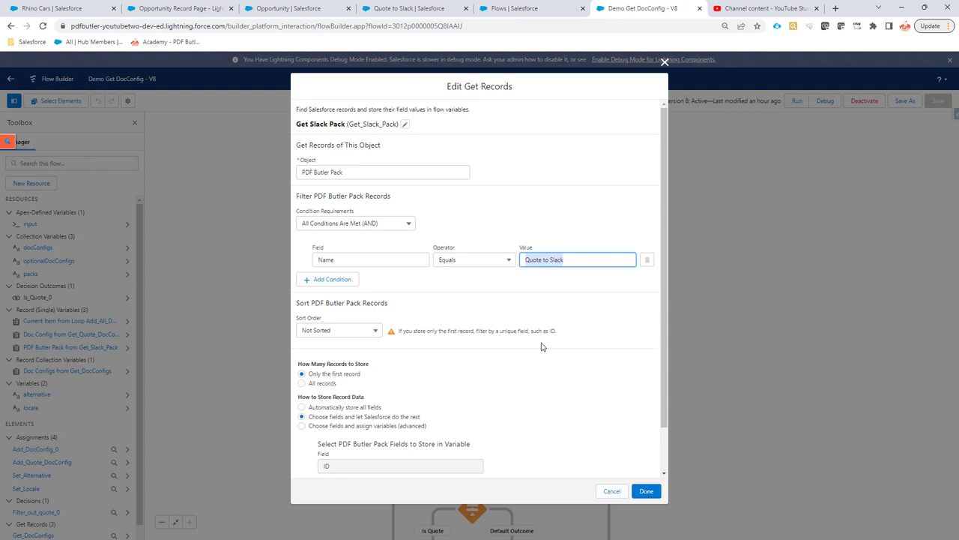
pyautogui.click(611, 491)
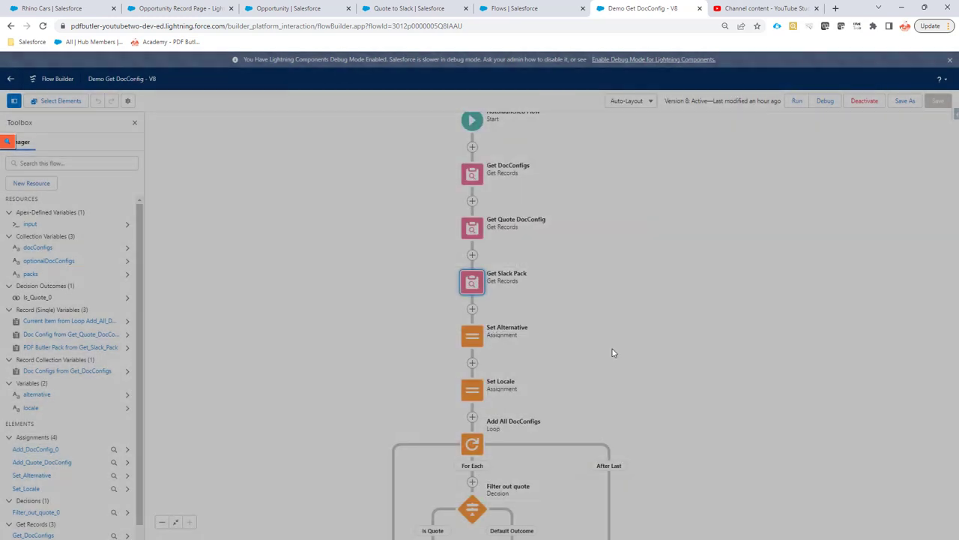
# Examine the docConfigs and packs values in the Add Quote DocConfig assignment, and close it without changes
pyautogui.moveTo(691, 414); pyautogui.dragTo(688, 229)
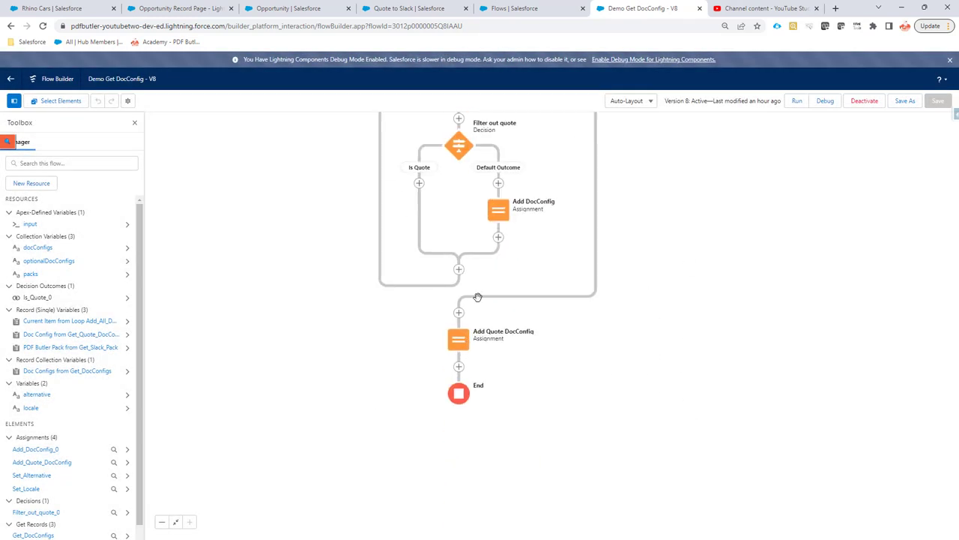
pyautogui.doubleClick(463, 341)
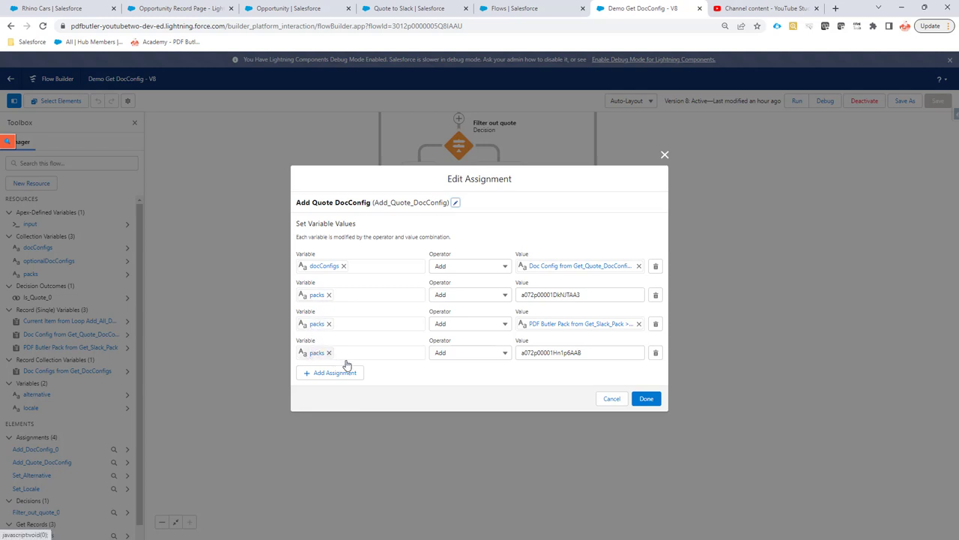
pyautogui.click(553, 293)
pyautogui.hotkey('shift', 'Home')
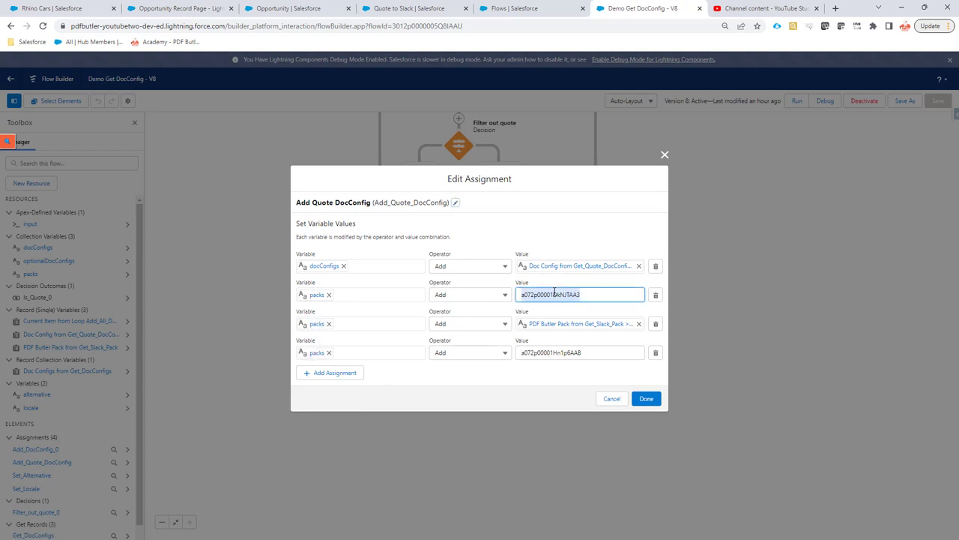
pyautogui.hotkey('ctrl', 'a')
pyautogui.click(613, 398)
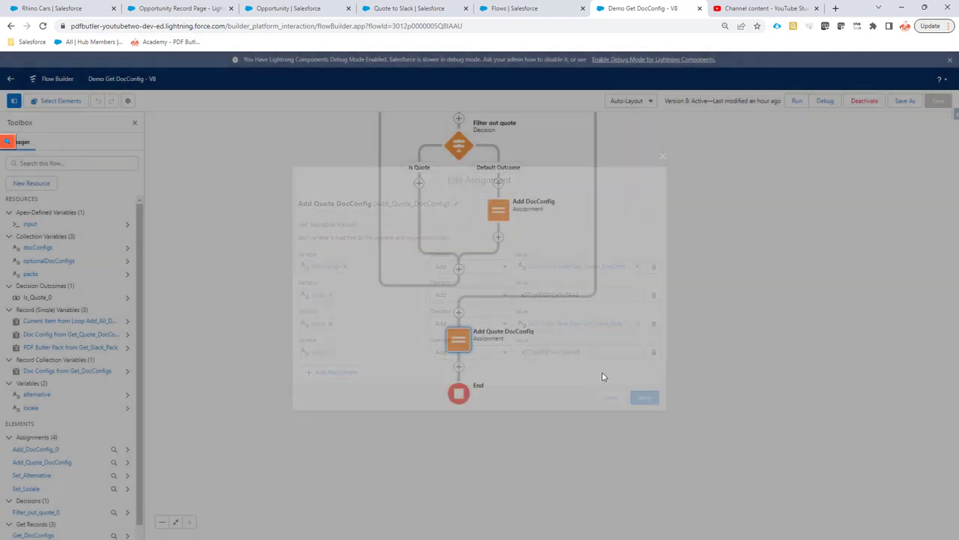
# Close the document preview on the Rhino Cars record to show the DocConfig Selector
pyautogui.scroll(5, 552, 262)
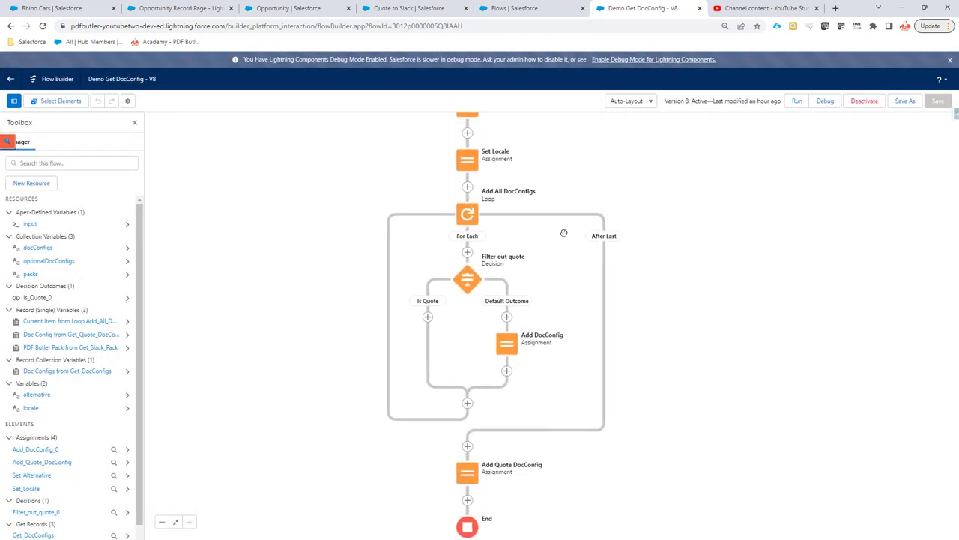
pyautogui.moveTo(563, 232); pyautogui.dragTo(548, 267)
pyautogui.click(71, 8)
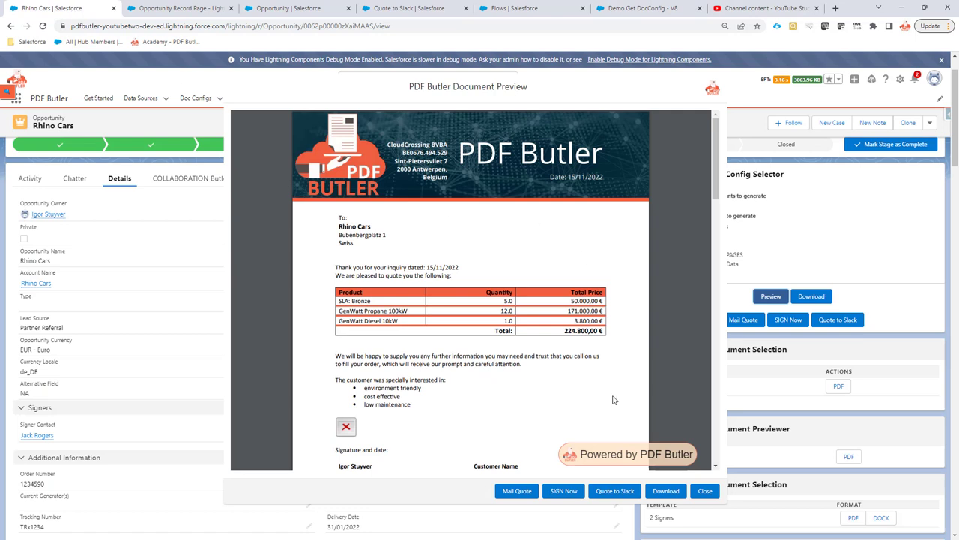
pyautogui.click(704, 491)
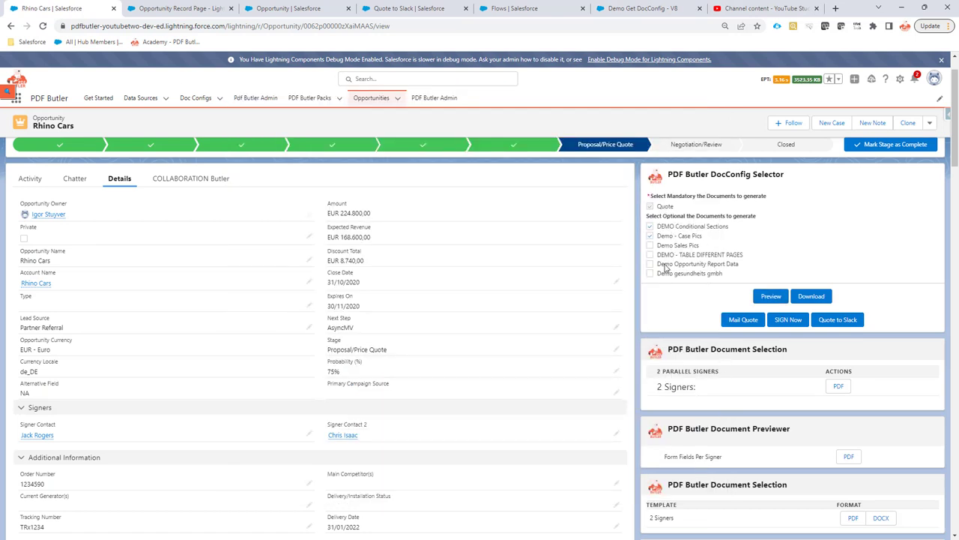
# Remove the two packs rows with hard-coded IDs from the Add Quote DocConfig assignment, keeping the Get_Slack_Pack row
pyautogui.click(641, 9)
pyautogui.scroll(-4, 723, 352)
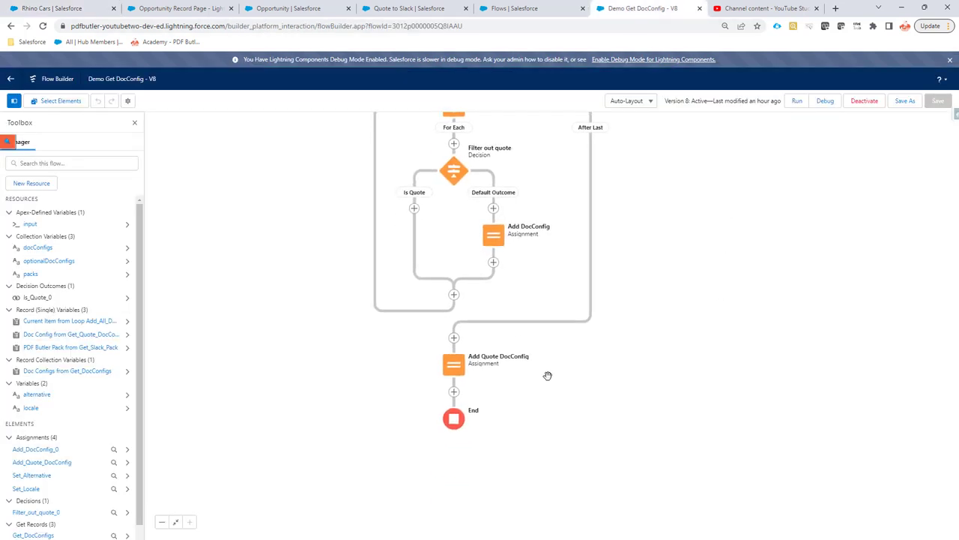
pyautogui.click(455, 366)
pyautogui.doubleClick(454, 366)
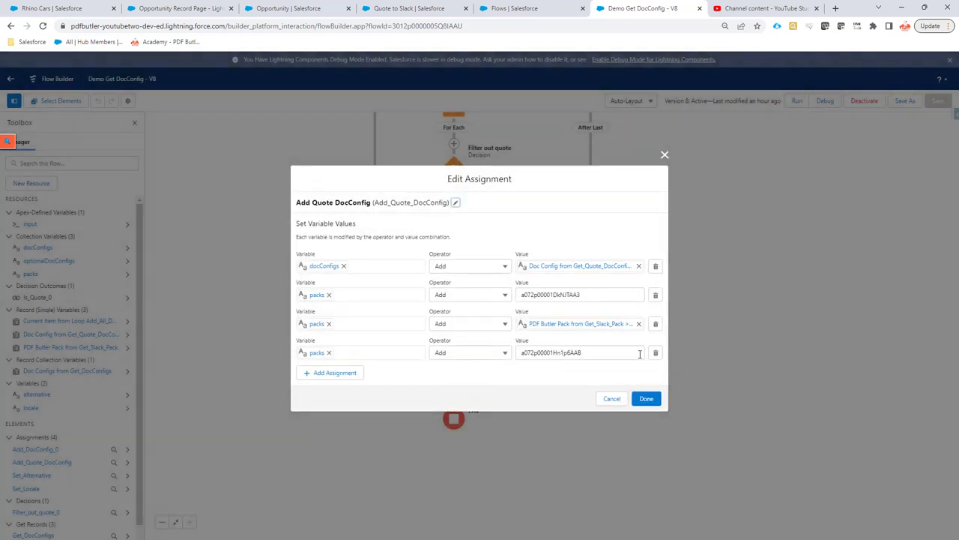
pyautogui.click(655, 353)
pyautogui.click(655, 308)
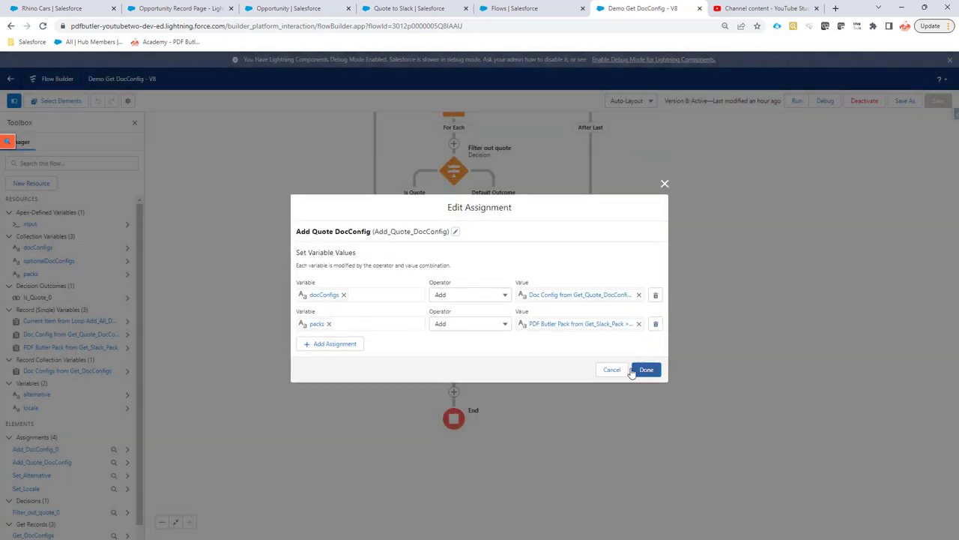
pyautogui.click(647, 370)
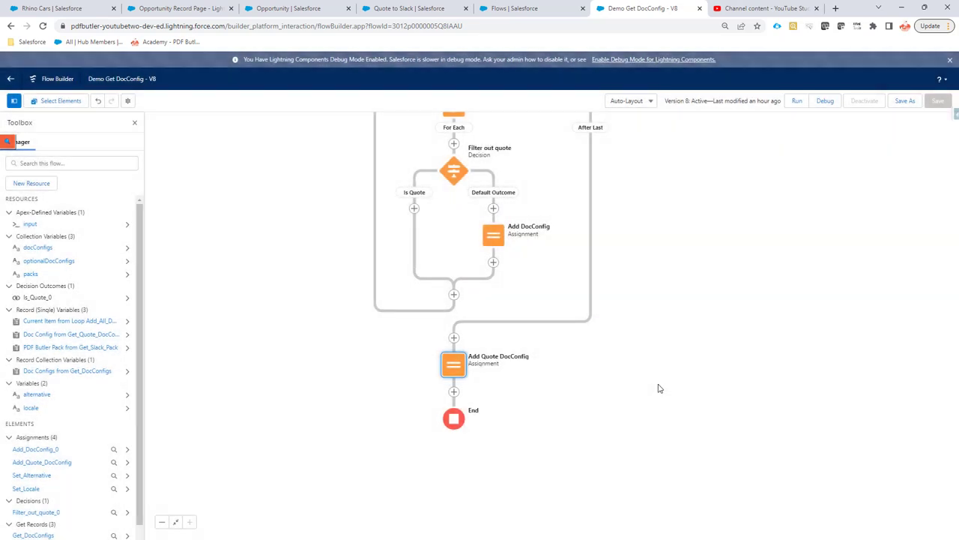
# Save the Demo Get DocConfig flow as a new version and activate that version
pyautogui.click(904, 101)
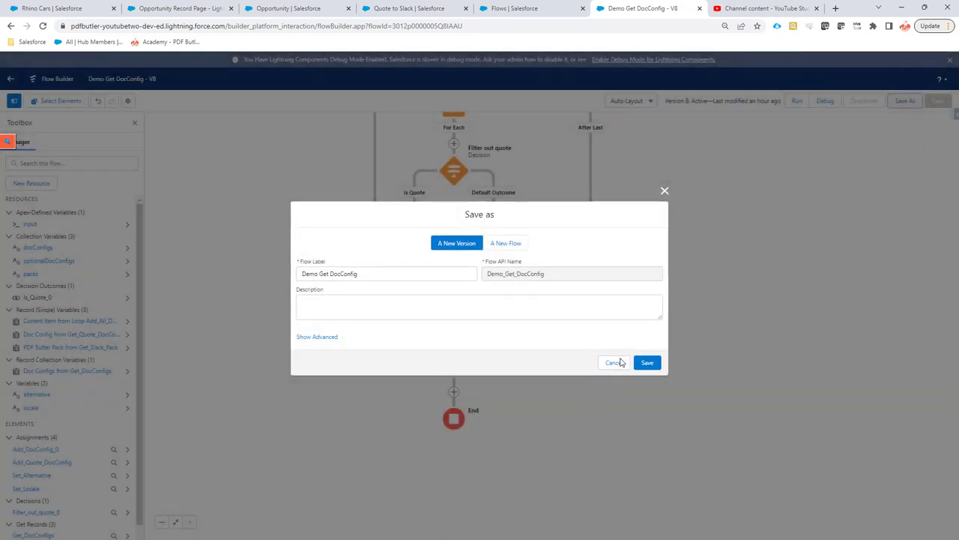
pyautogui.click(644, 361)
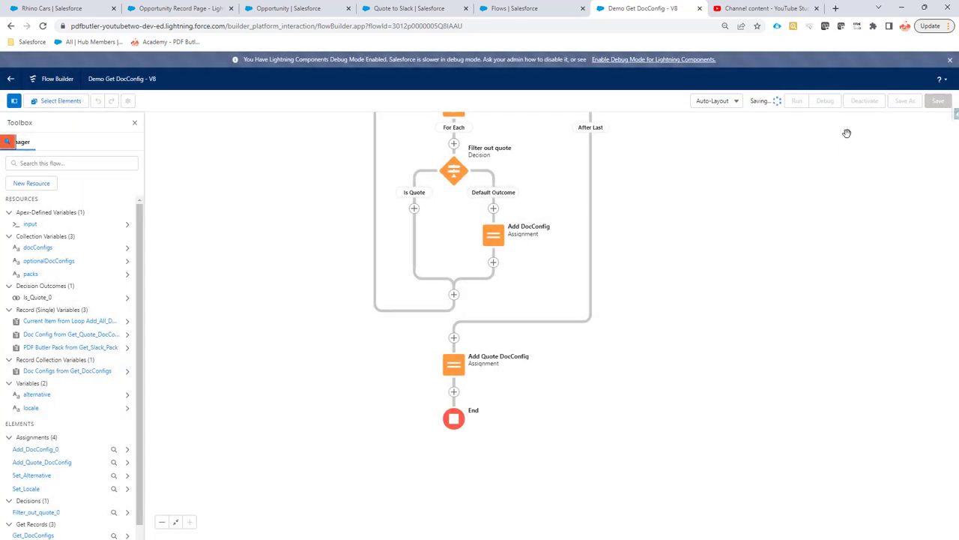
pyautogui.click(871, 103)
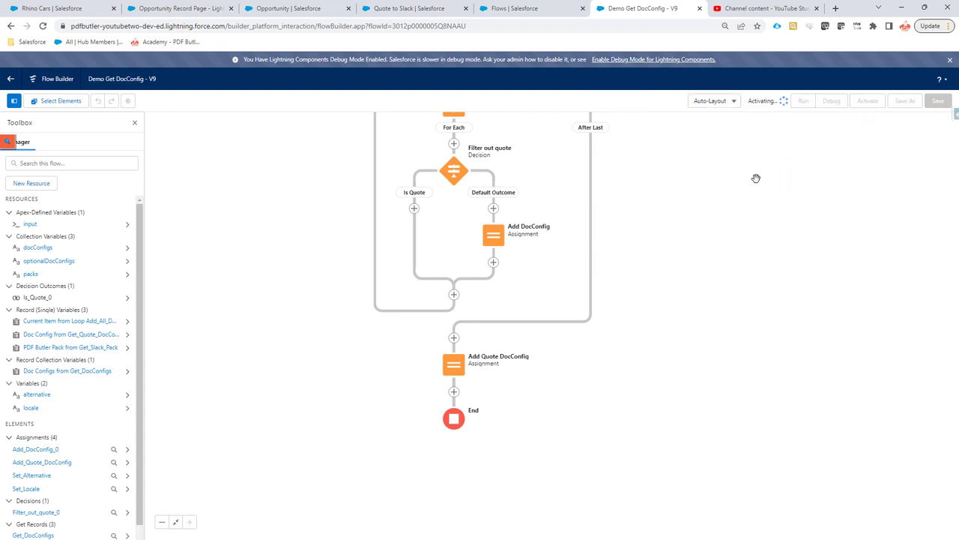
# Reload the Rhino Cars record to check the DocConfig Selector's pack buttons, and compare them with the packs row in the flow's Add Quote DocConfig assignment
pyautogui.click(65, 9)
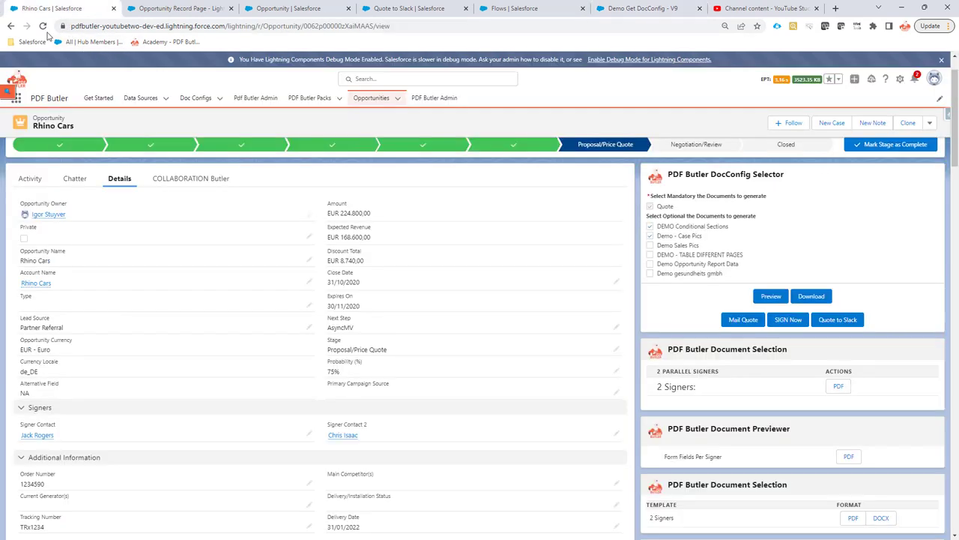
pyautogui.press('F5')
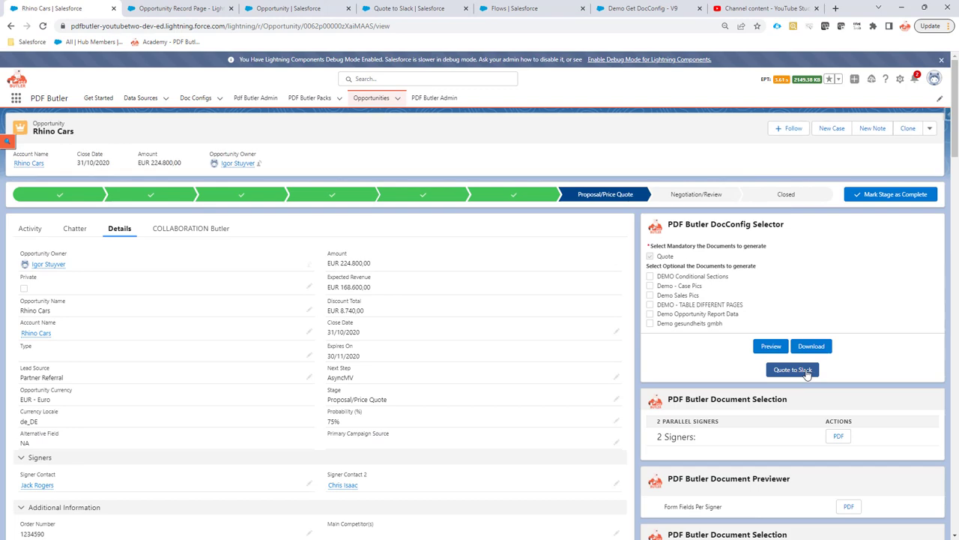
pyautogui.click(624, 8)
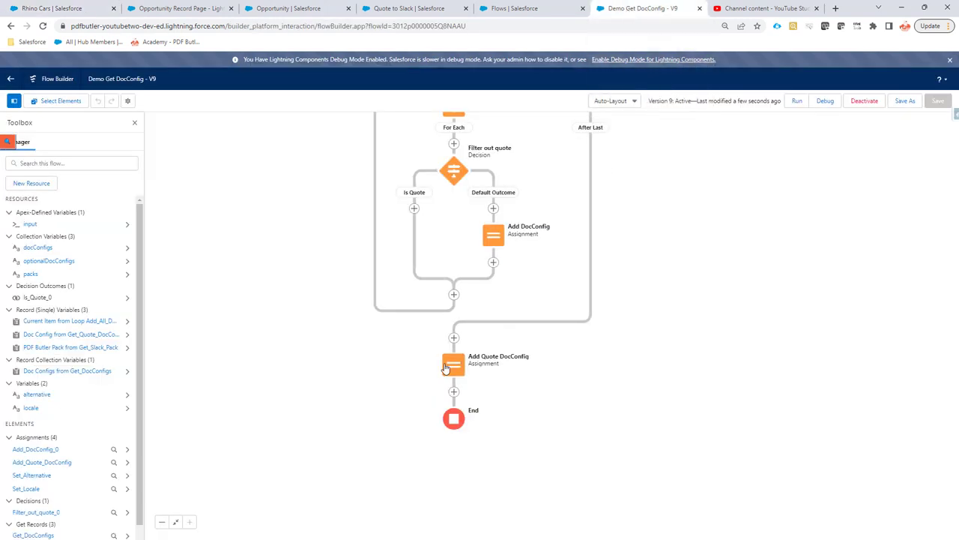
pyautogui.doubleClick(444, 367)
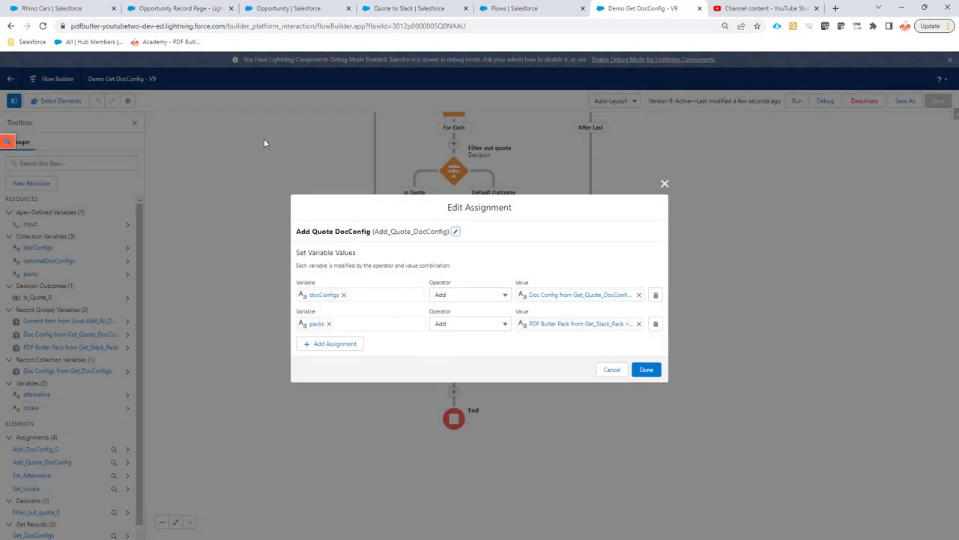
pyautogui.click(53, 8)
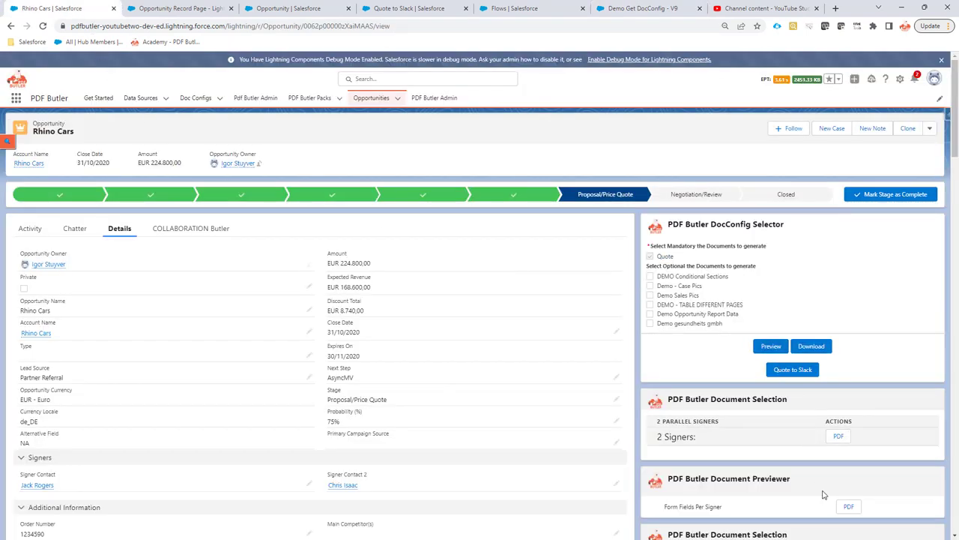